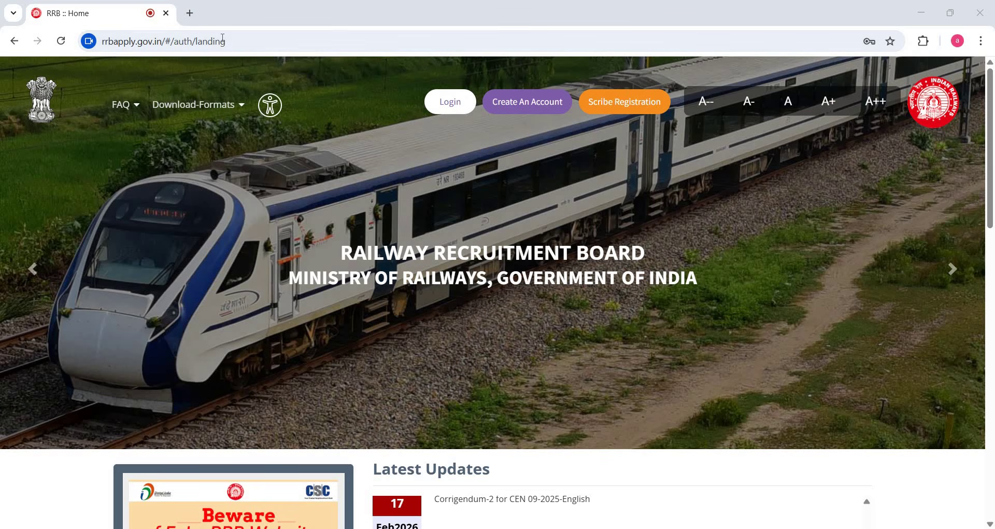
Examine the certificate formats offered for CEN-03/2025 among the downloadable formats
key(ctrl+l)
click(500, 140)
click(212, 112)
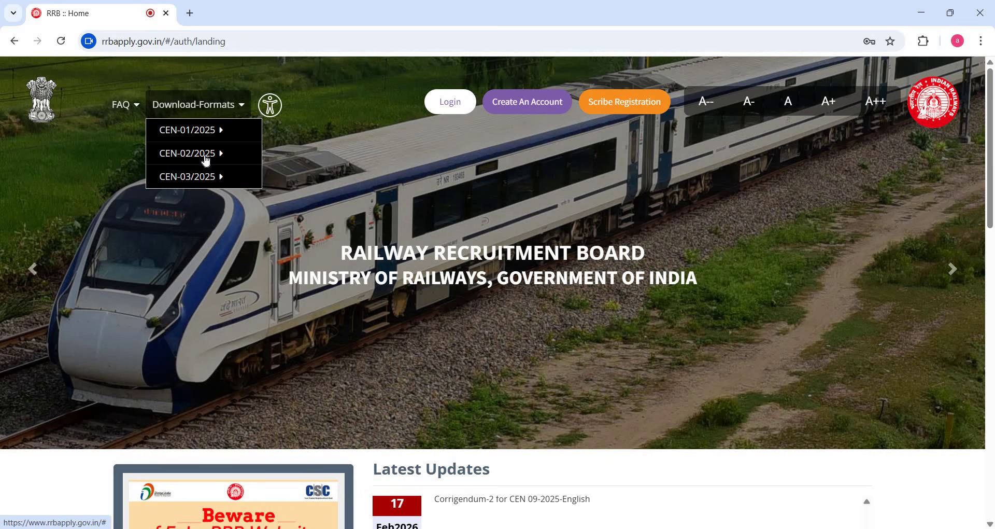
click(220, 102)
click(224, 125)
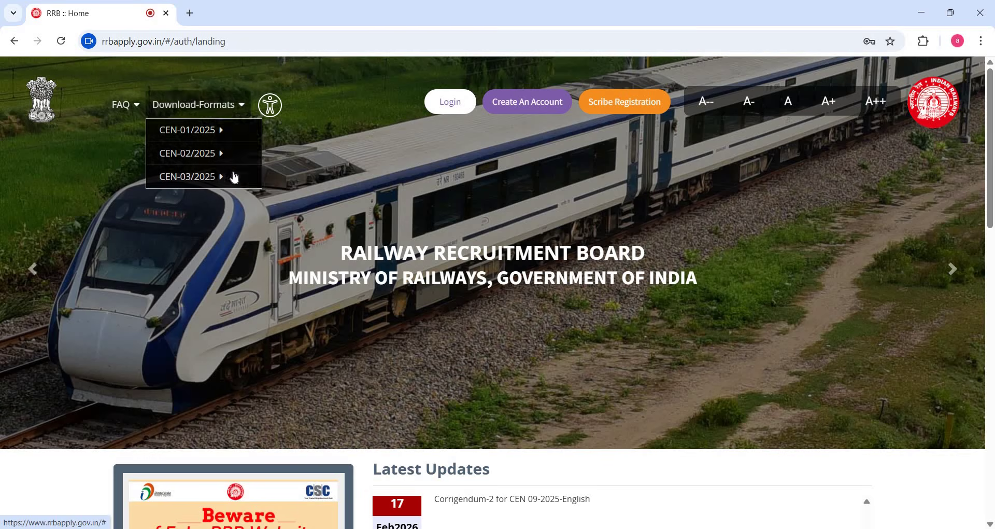
click(230, 176)
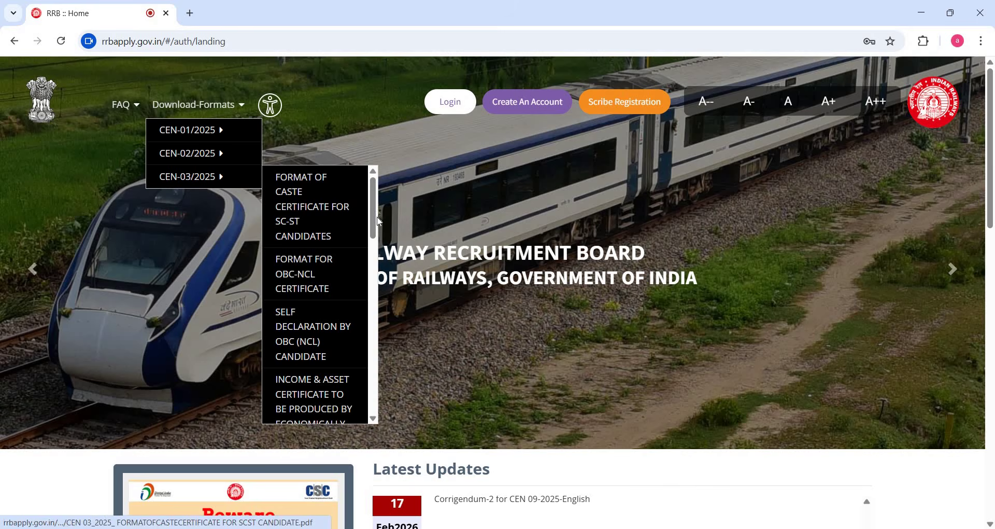
scroll(359, 336, down, 1)
scroll(359, 336, down, 12)
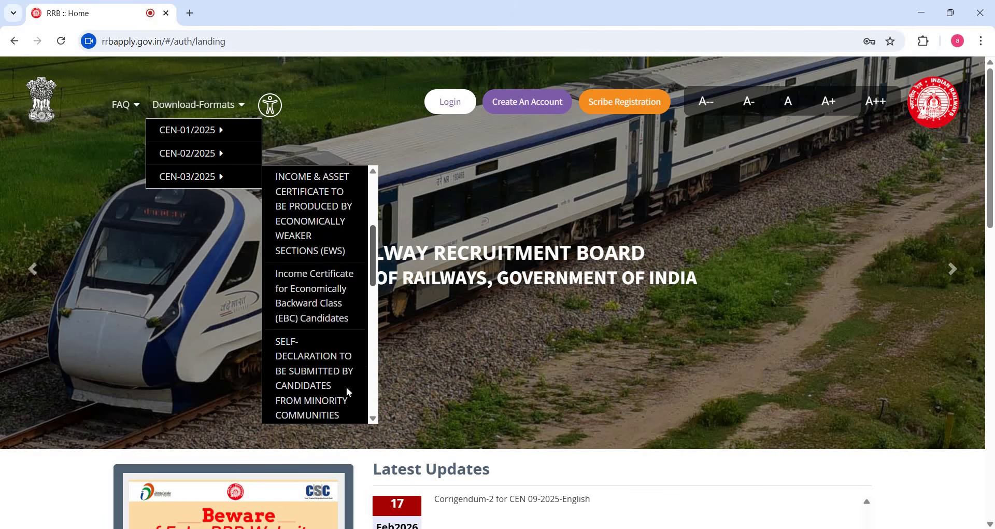
scroll(368, 231, up, 10)
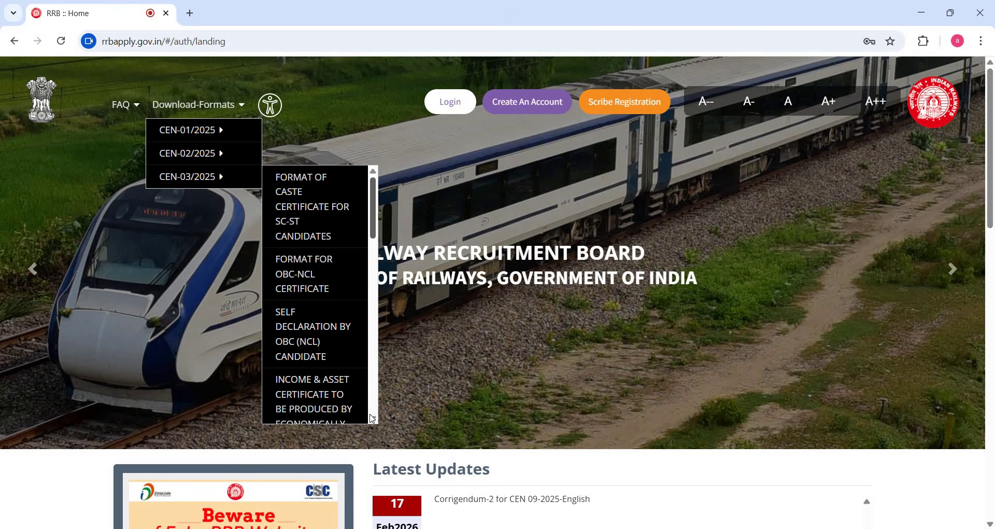
scroll(296, 212, down, 10)
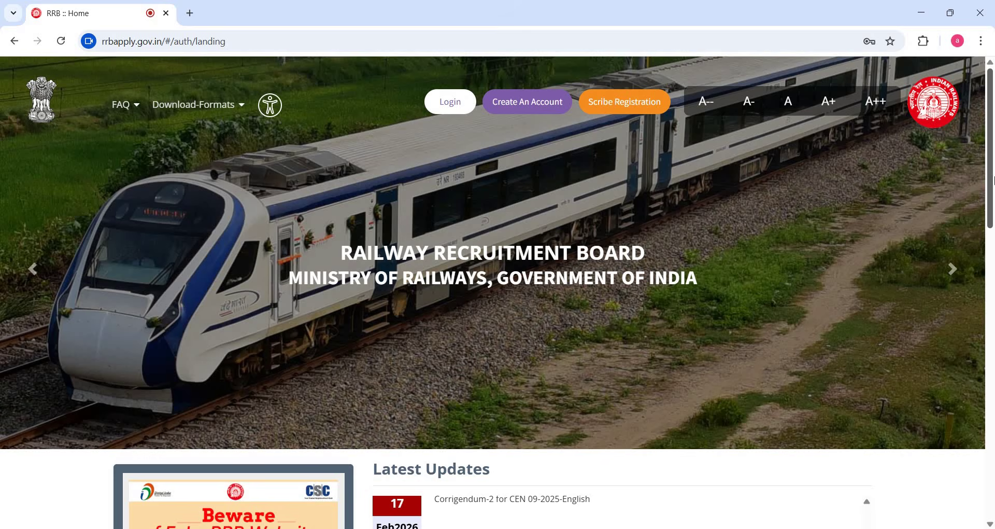
Look through the latest updates and the candidate helpdesk details on the landing page
drag(992, 202, 994, 360)
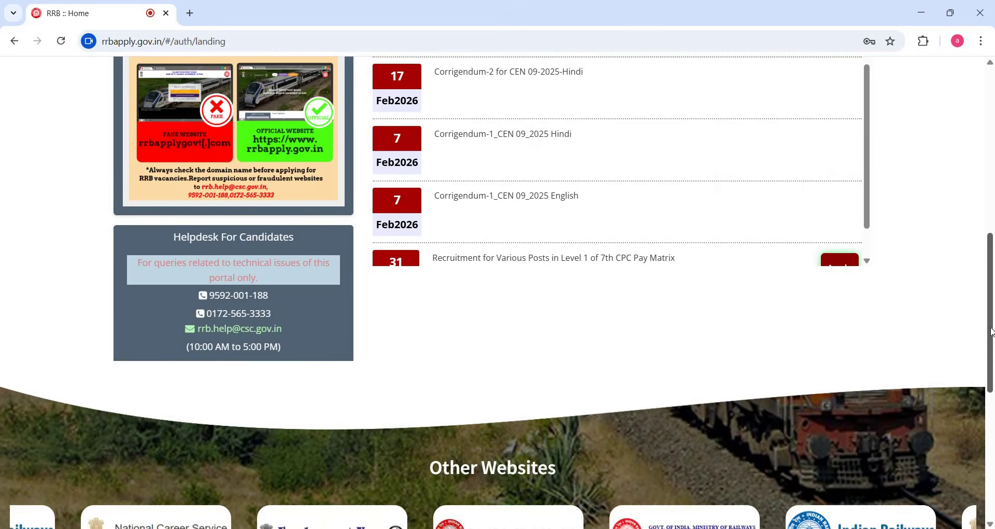
scroll(446, 385, up, 1)
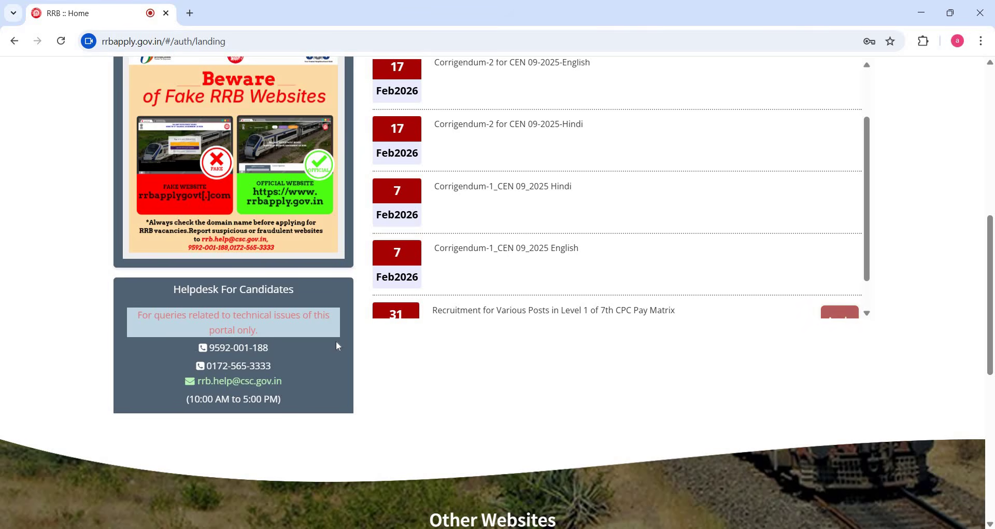
scroll(374, 279, up, 8)
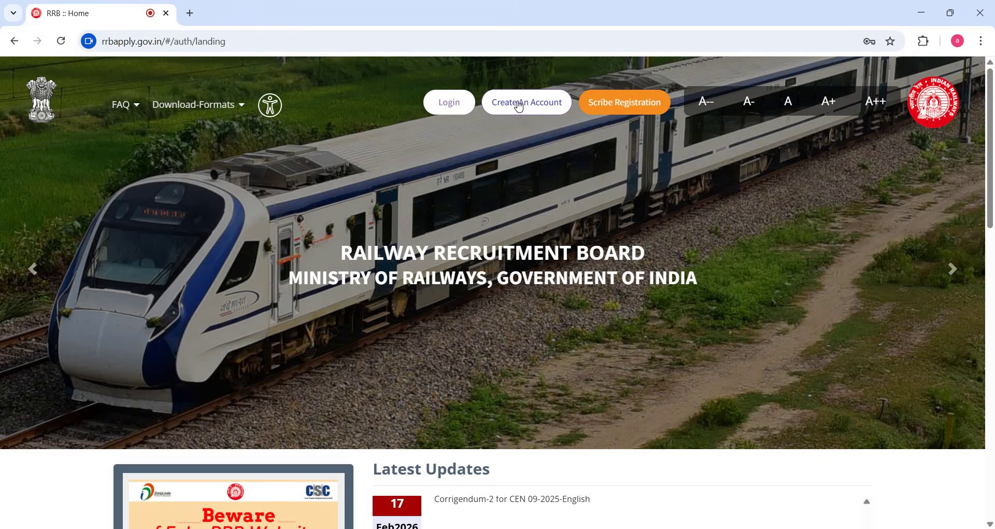
Open the account creation form, then read and acknowledge the note for candidates who already have an account
click(520, 107)
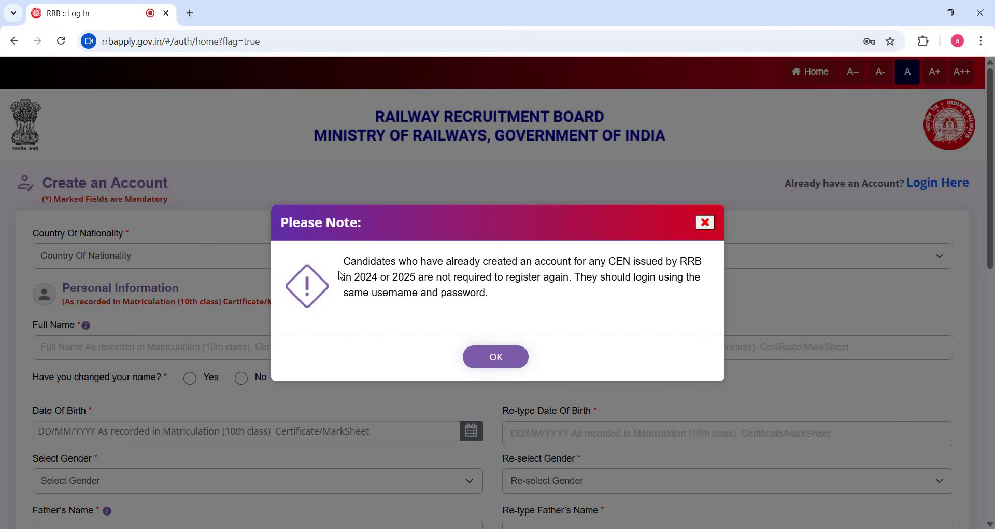
drag(344, 261, 550, 262)
drag(654, 307, 563, 288)
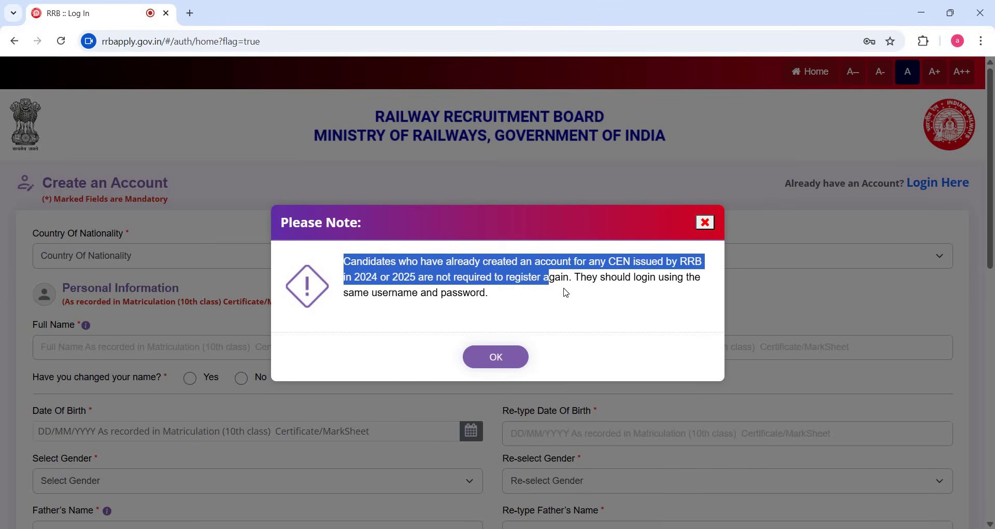
click(563, 288)
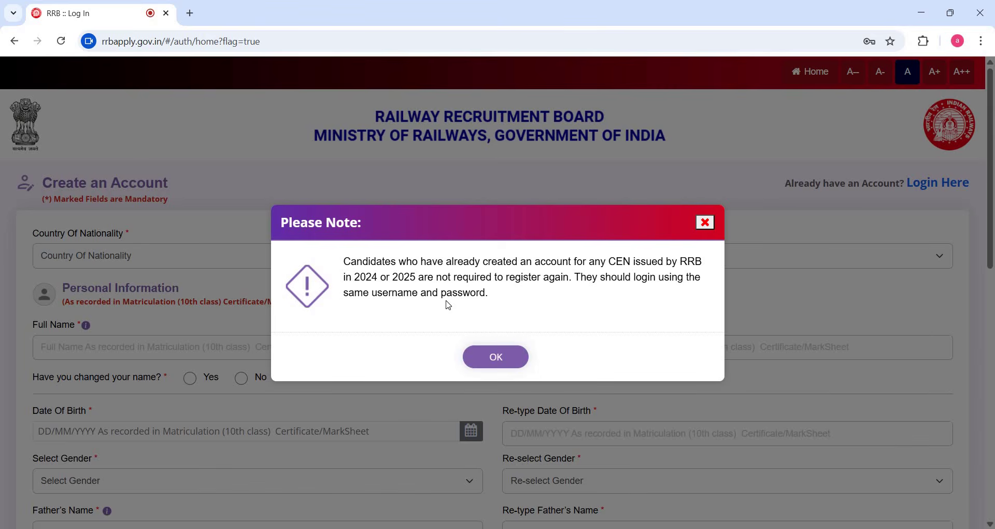
click(496, 358)
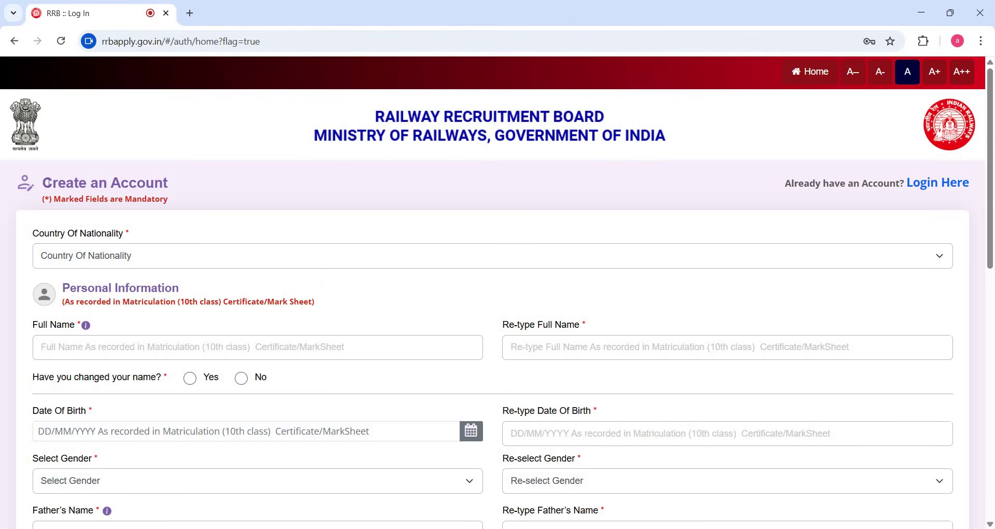
Set the country of nationality to India in the account creation form
drag(42, 182, 154, 182)
click(142, 260)
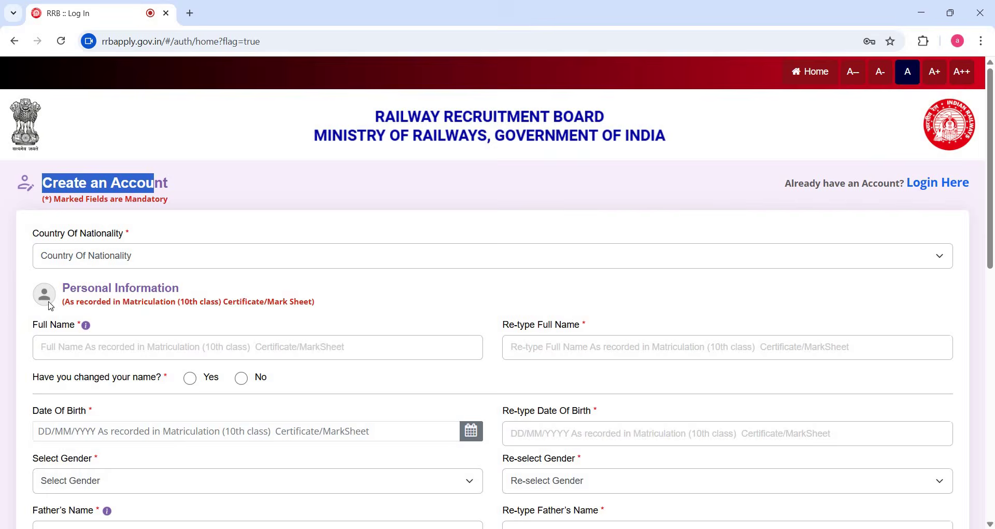
click(63, 295)
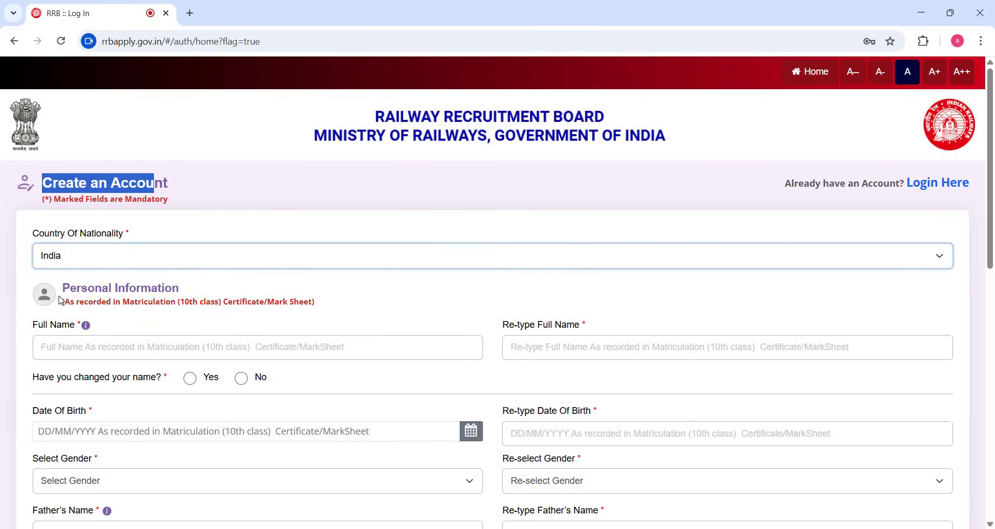
Review the Personal Information instructions and answer No to having changed the name
drag(63, 288, 179, 289)
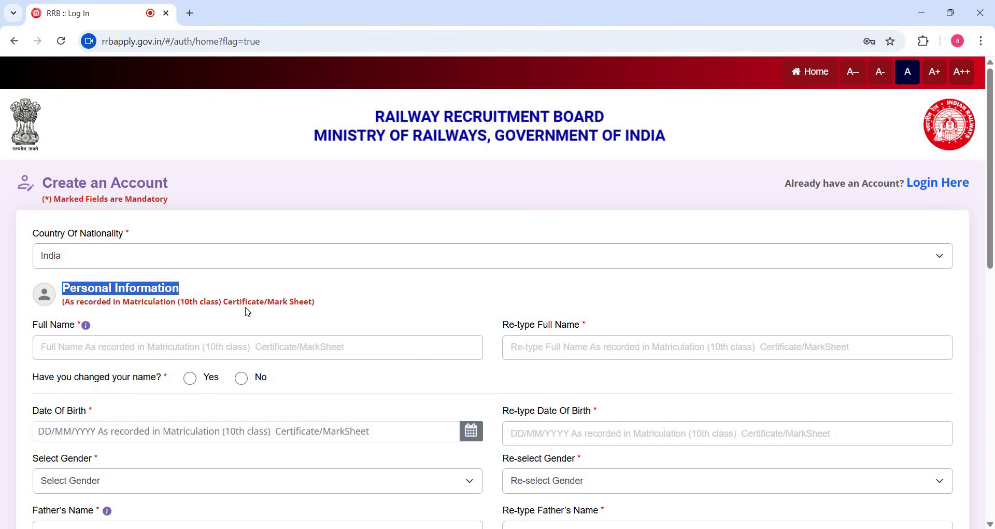
drag(155, 302, 82, 349)
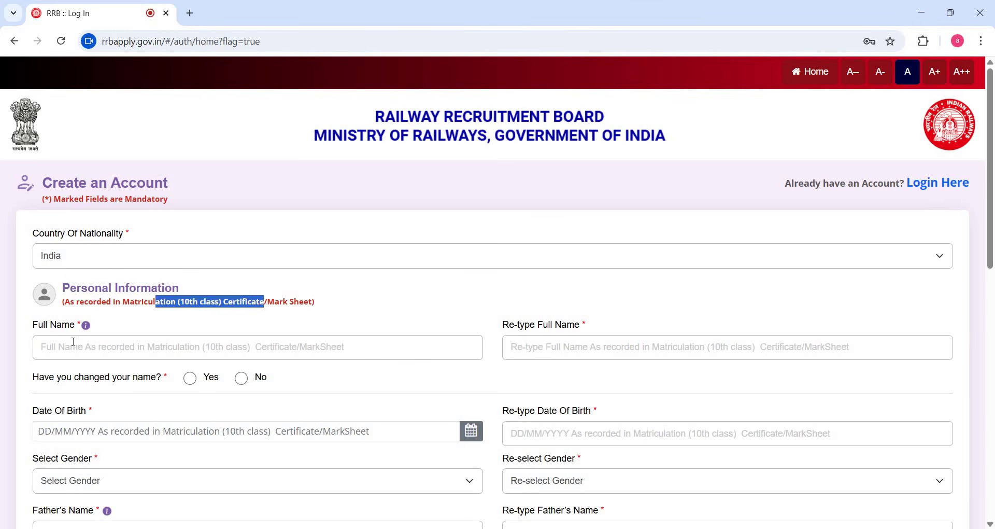
click(158, 344)
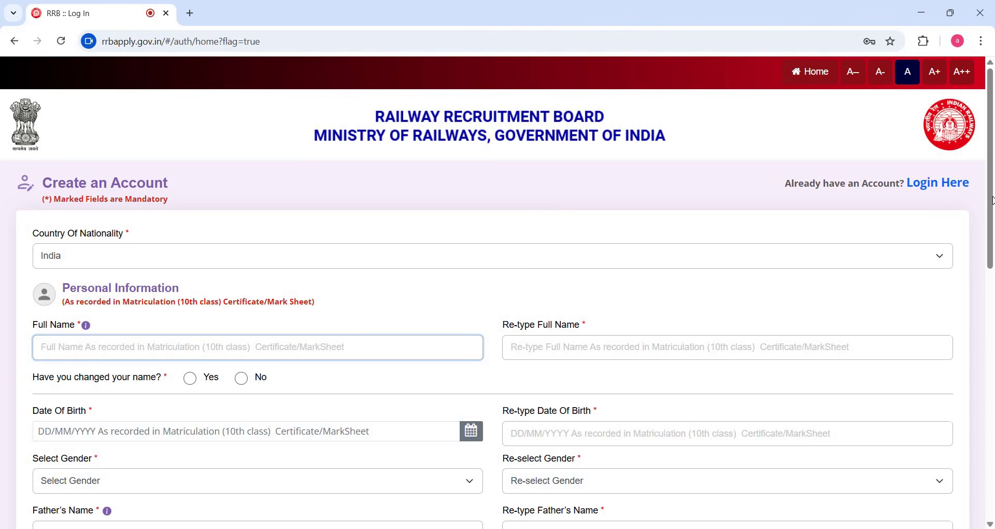
scroll(993, 298, down, 4)
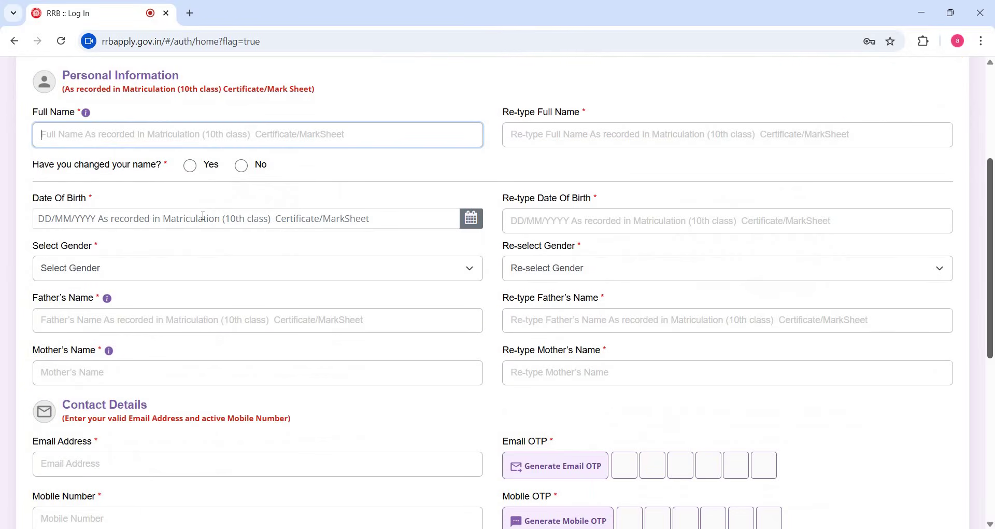
click(243, 168)
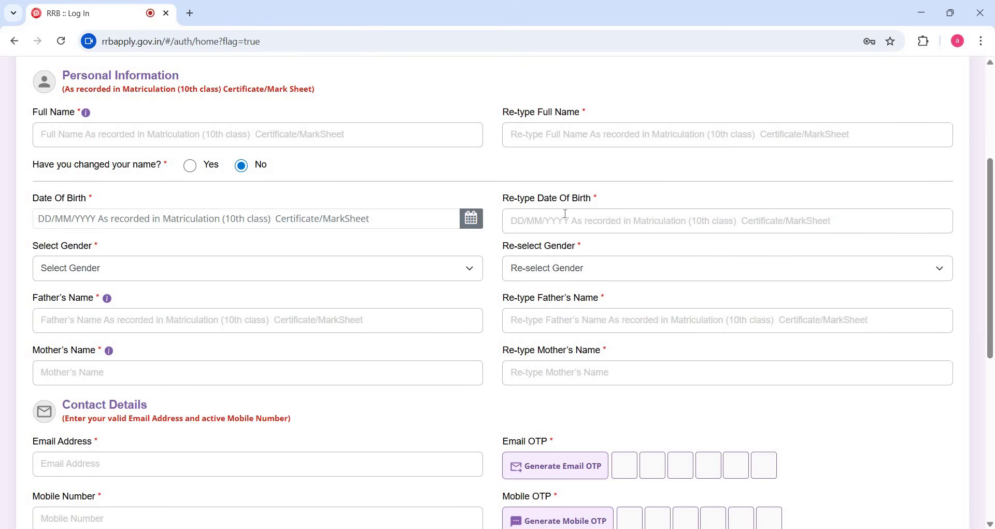
Set the gender to Male in both the selection and re-selection fields
click(155, 275)
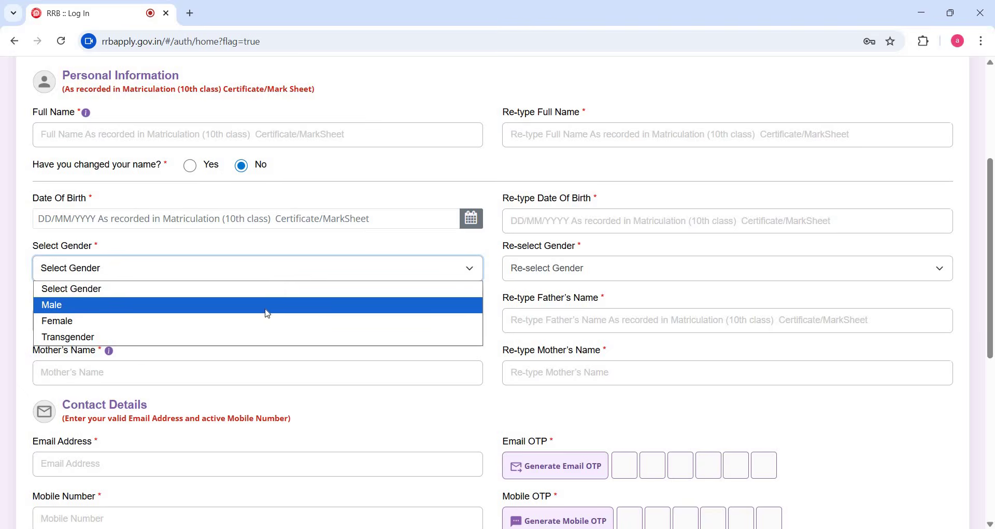
click(155, 305)
click(555, 276)
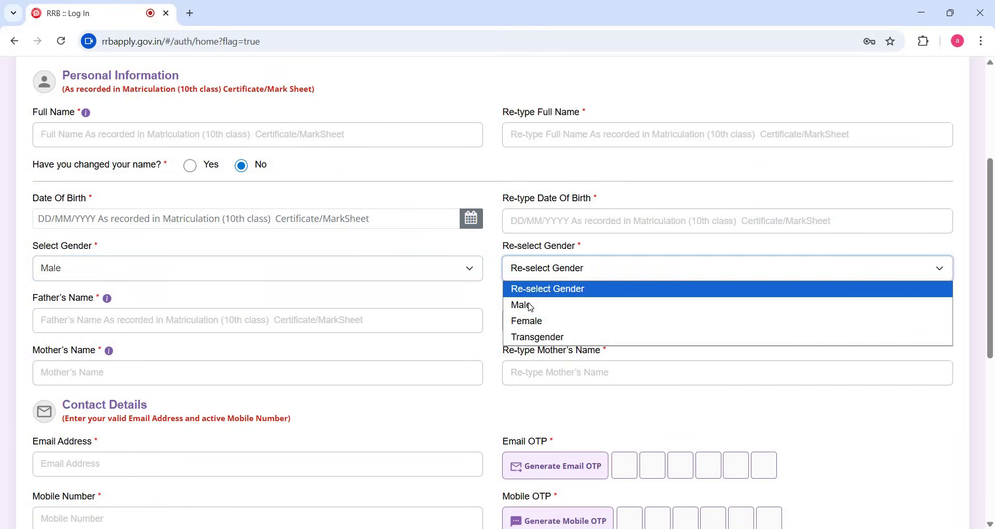
click(527, 305)
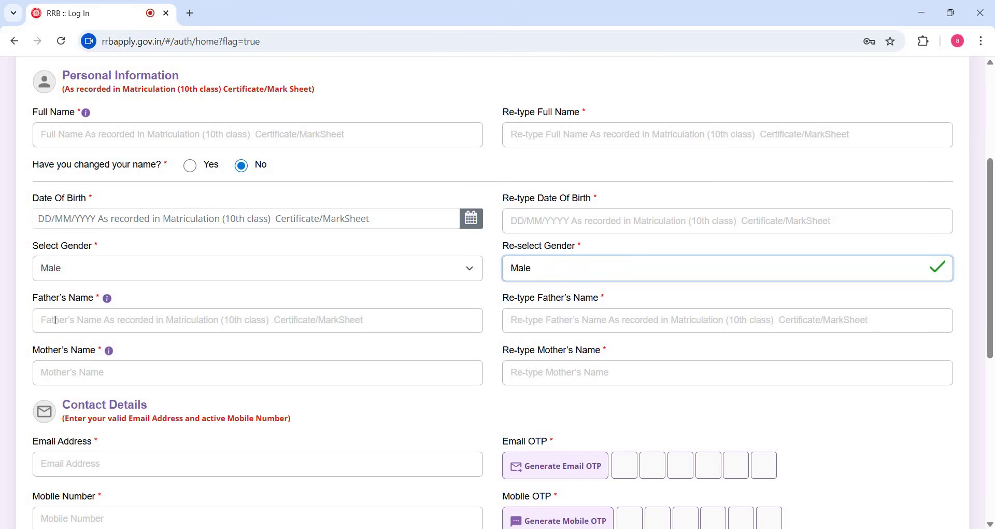
Go through the father's and mother's name fields and their re-type fields without entering anything
click(134, 320)
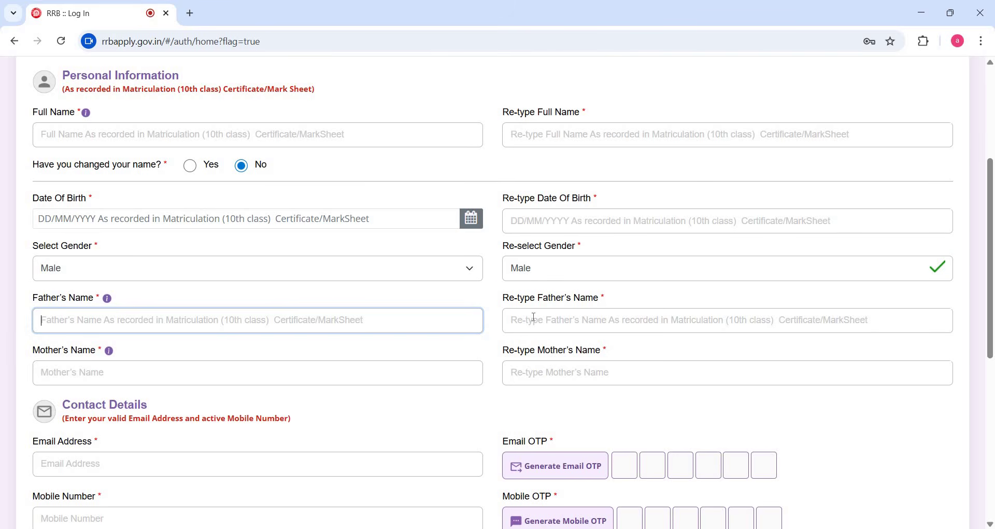
click(655, 318)
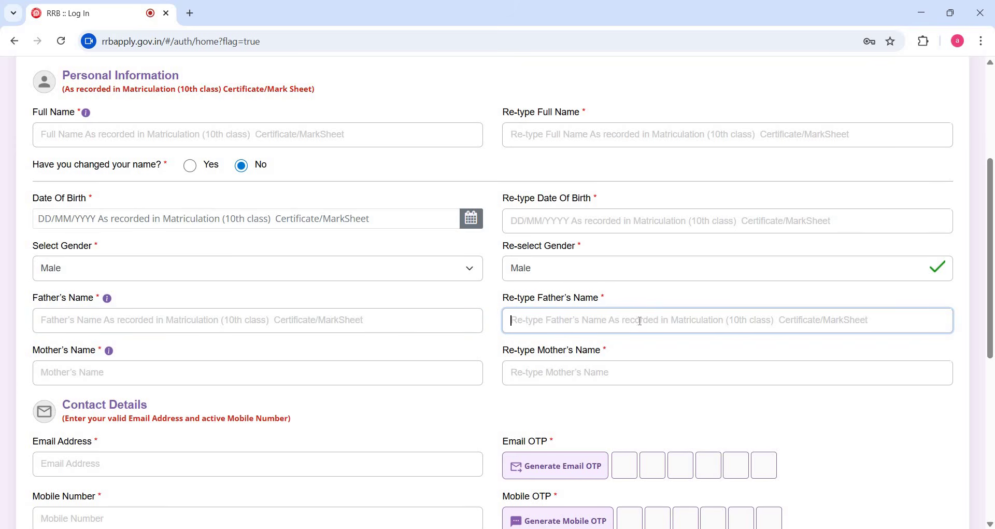
click(281, 369)
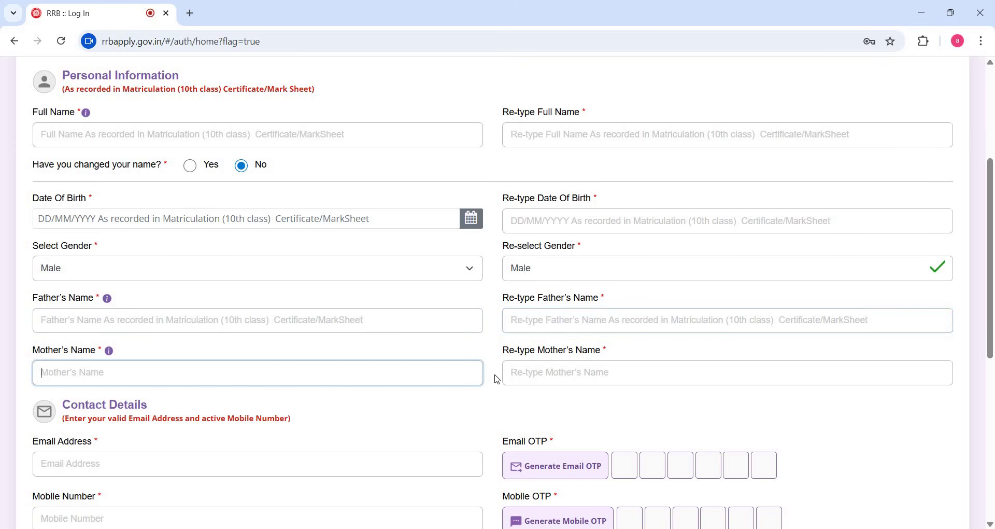
click(693, 372)
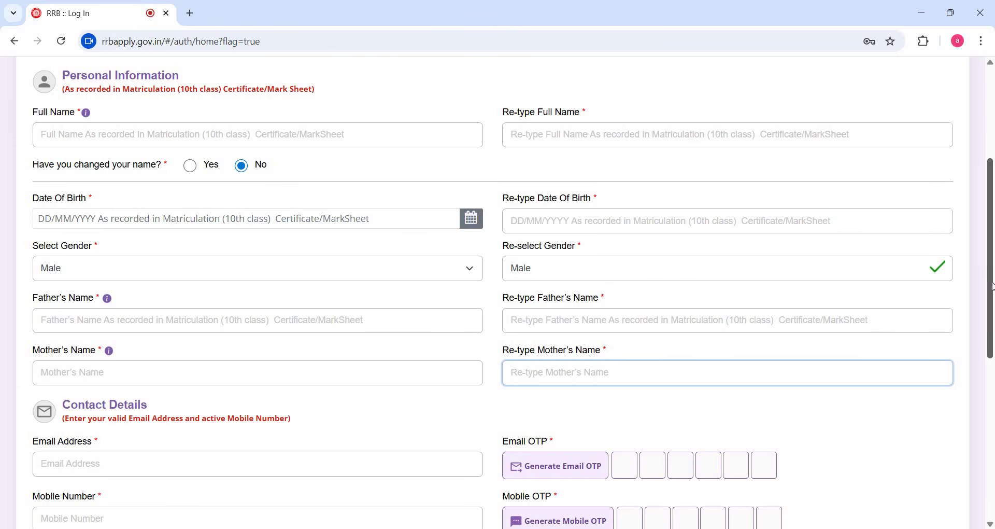
Review the Contact Details section and try the no-Aadhaar and Aadhaar card verification options
scroll(991, 342, down, 3)
scroll(992, 360, down, 4)
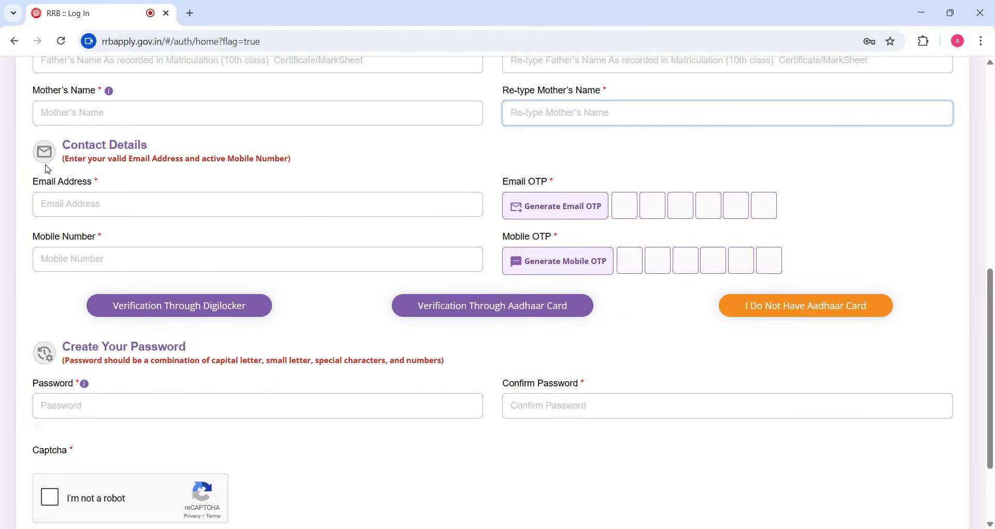
drag(62, 145, 158, 163)
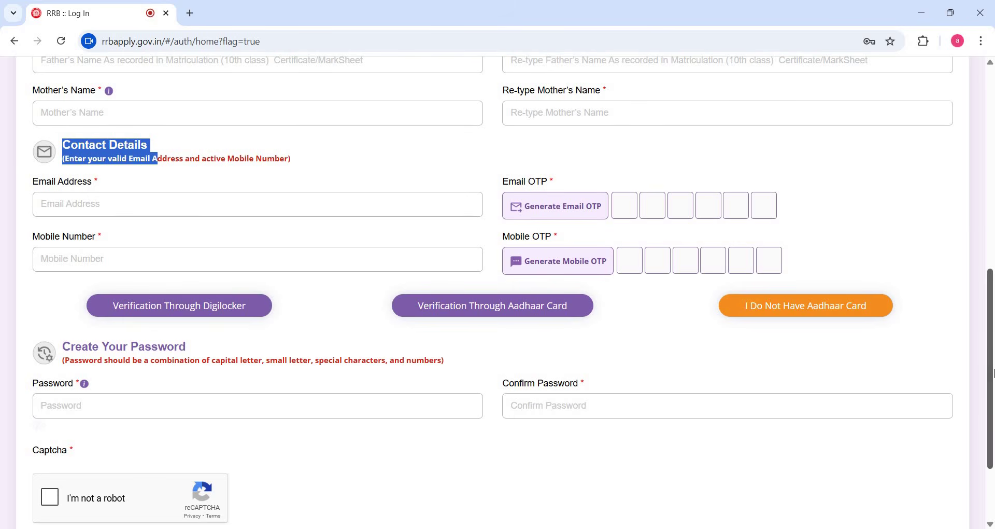
scroll(223, 207, down, 3)
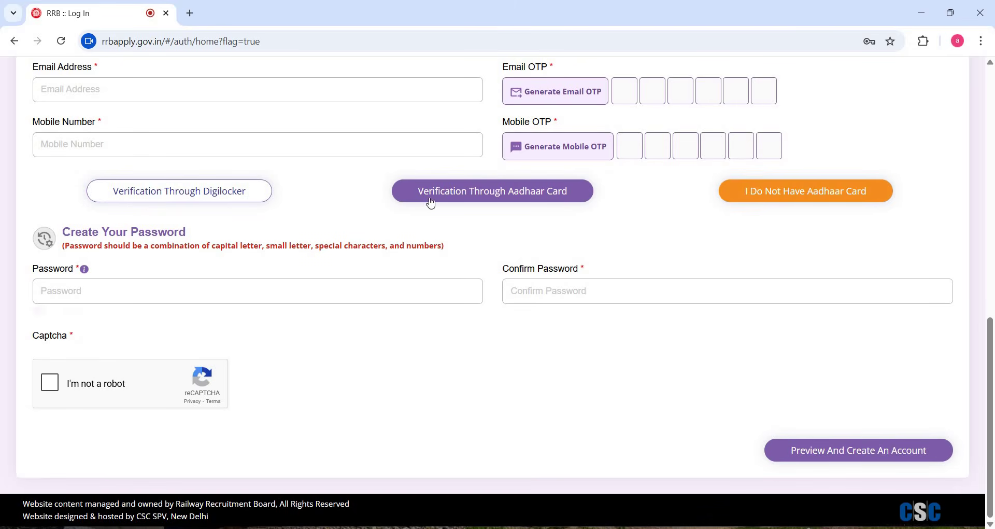
click(805, 196)
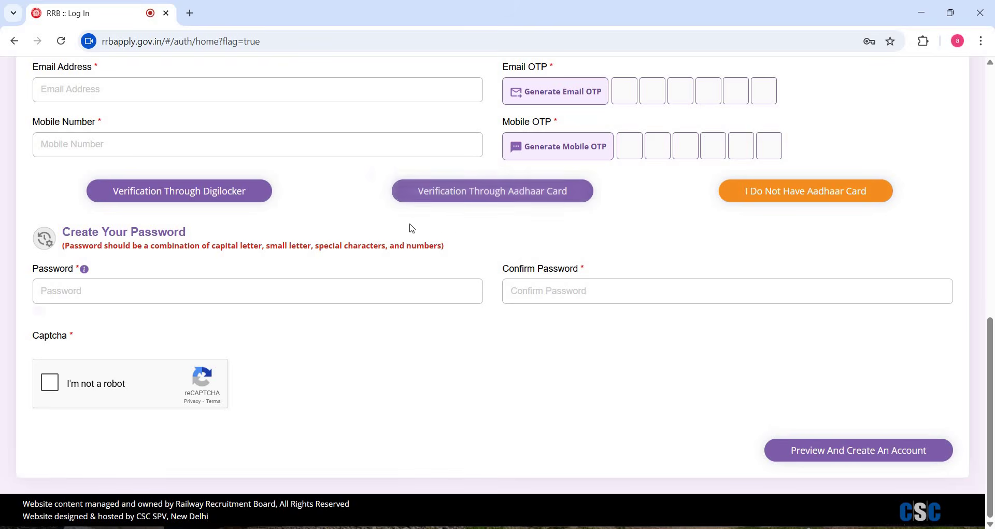
click(476, 199)
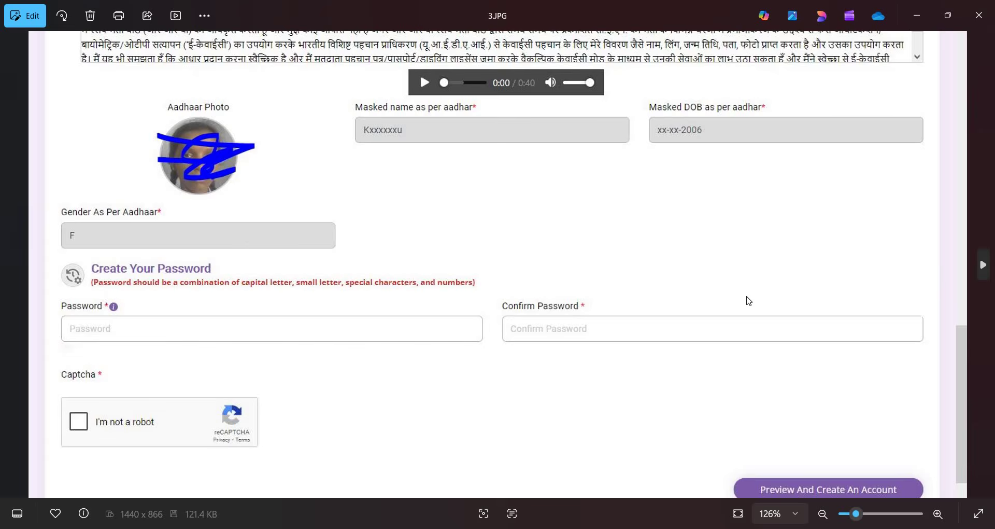
Step through the saved account creation screenshots from 3.JPG to 5.JPG, examining the account preview and the information notice
key(Right)
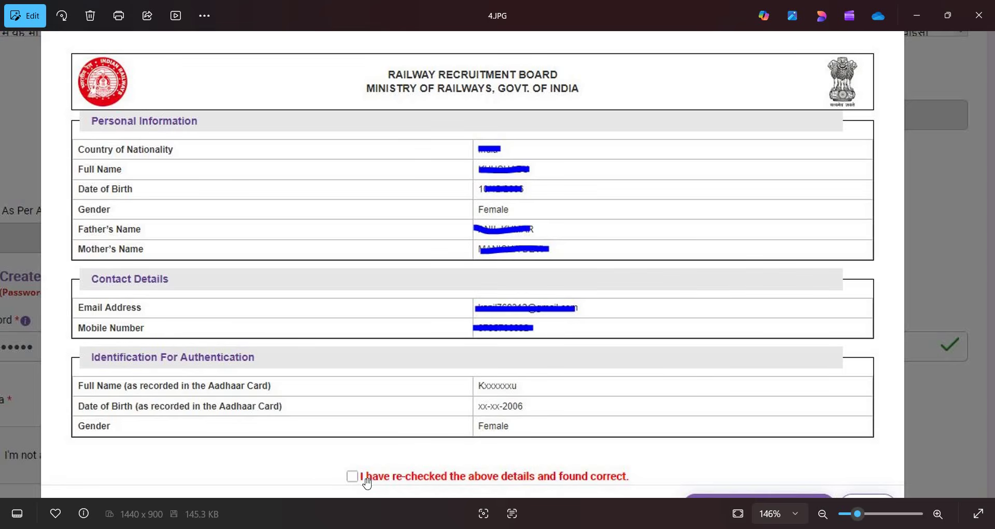
scroll(714, 495, down, 1)
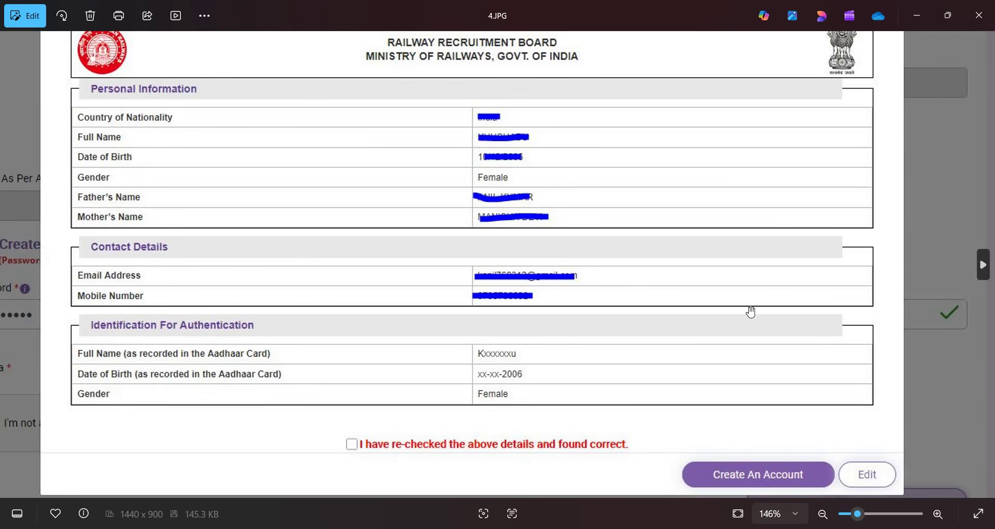
key(Right)
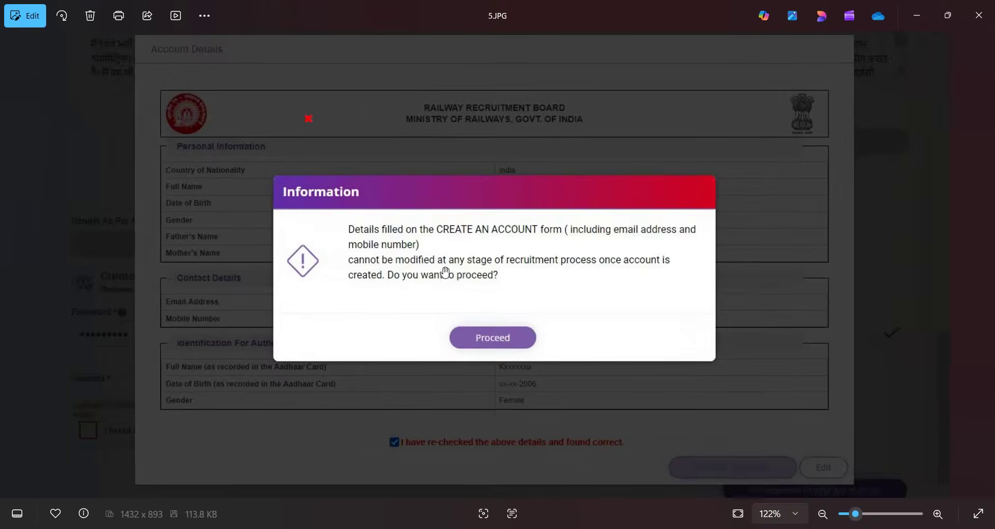
Switch from the image viewer to the RRB portal in the browser and sign in with Aadhaar
scroll(446, 272, up, 1)
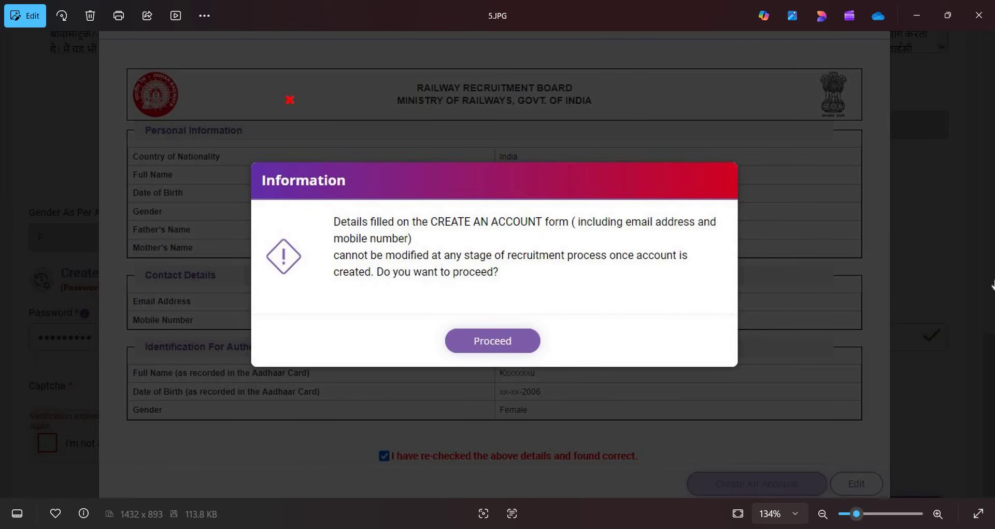
key(alt+Tab)
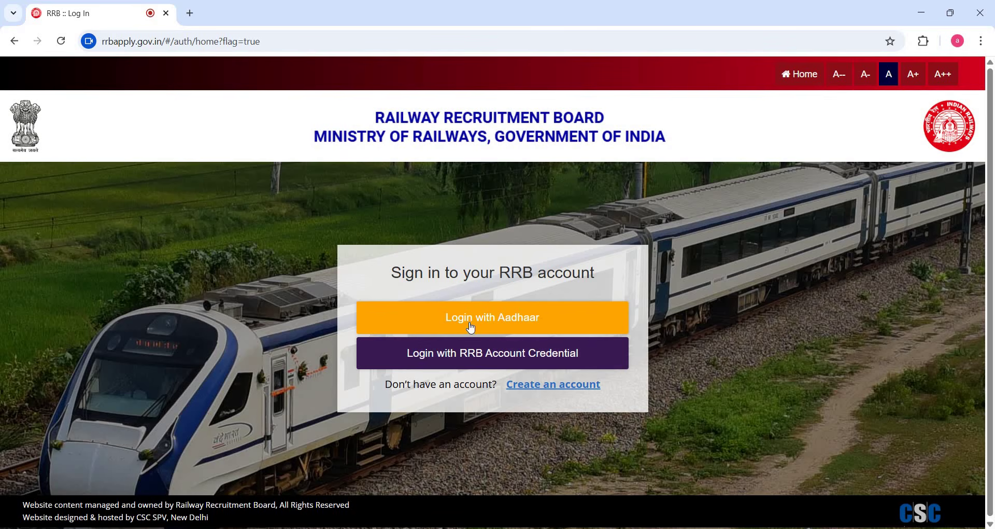
click(484, 314)
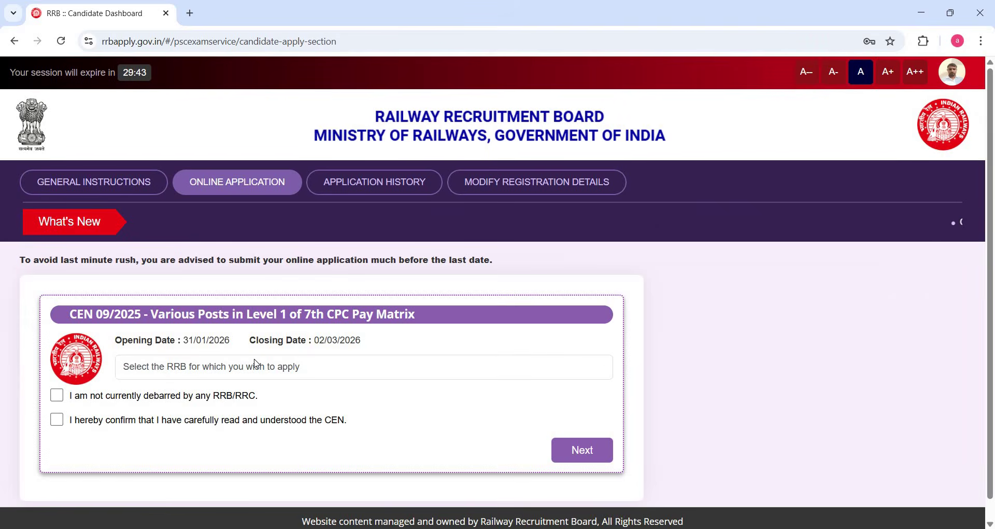
Choose Gorakhpur as the RRB for CEN 09/2025, accept the not-debarred and CEN-read declarations, and continue to the application form
click(141, 376)
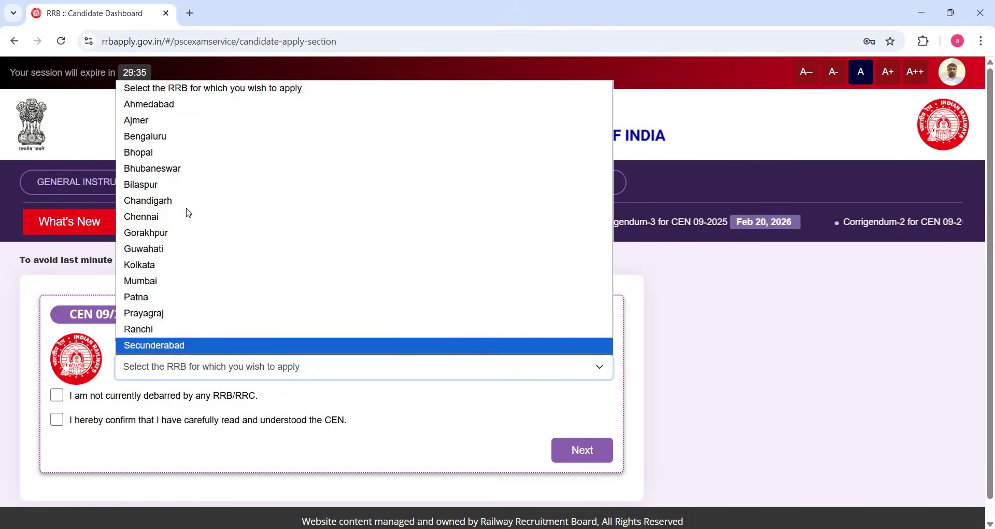
click(170, 239)
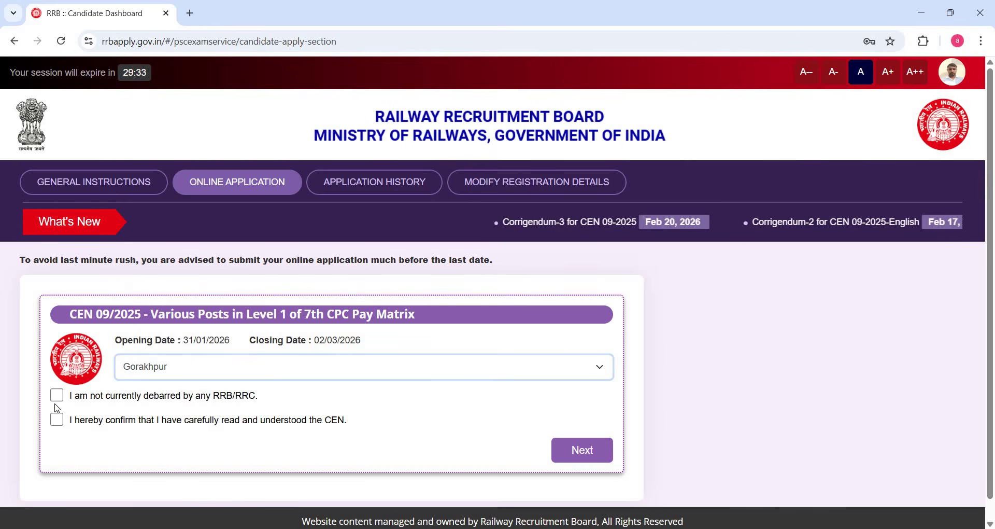
click(57, 396)
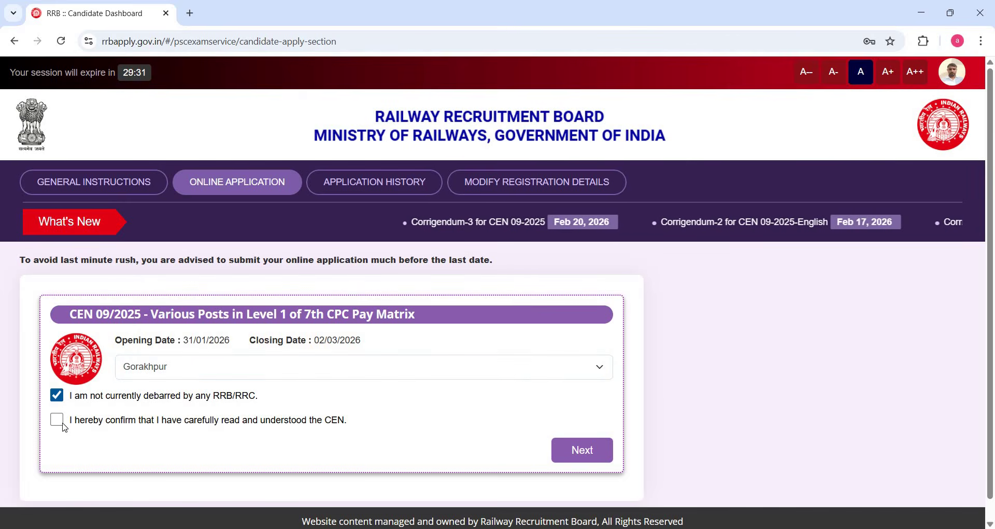
click(62, 420)
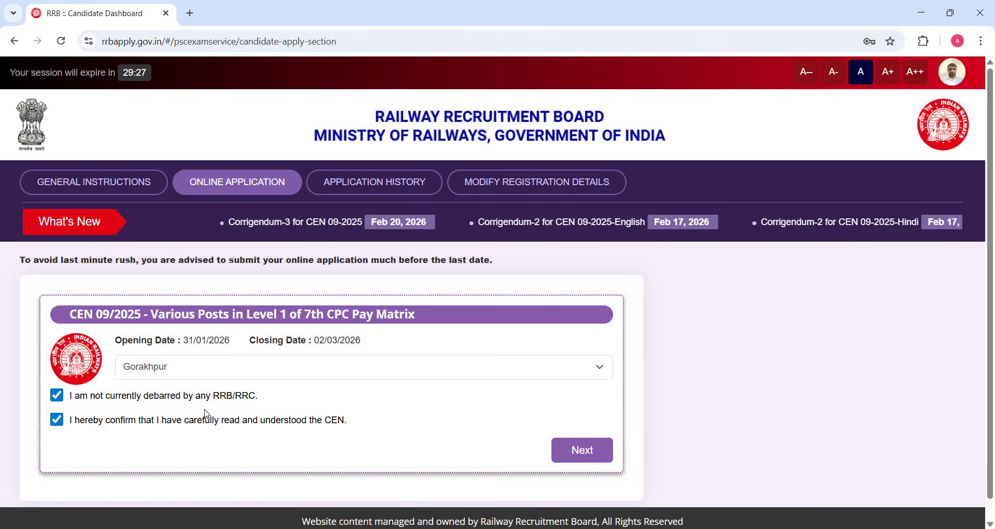
click(600, 460)
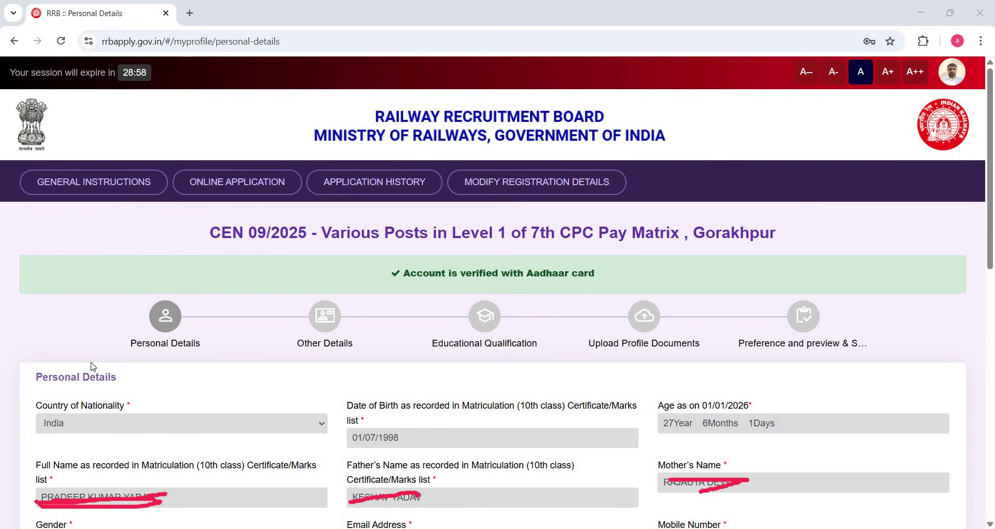
Review the Personal Details section and the account verification notice on the application form
drag(33, 407, 72, 421)
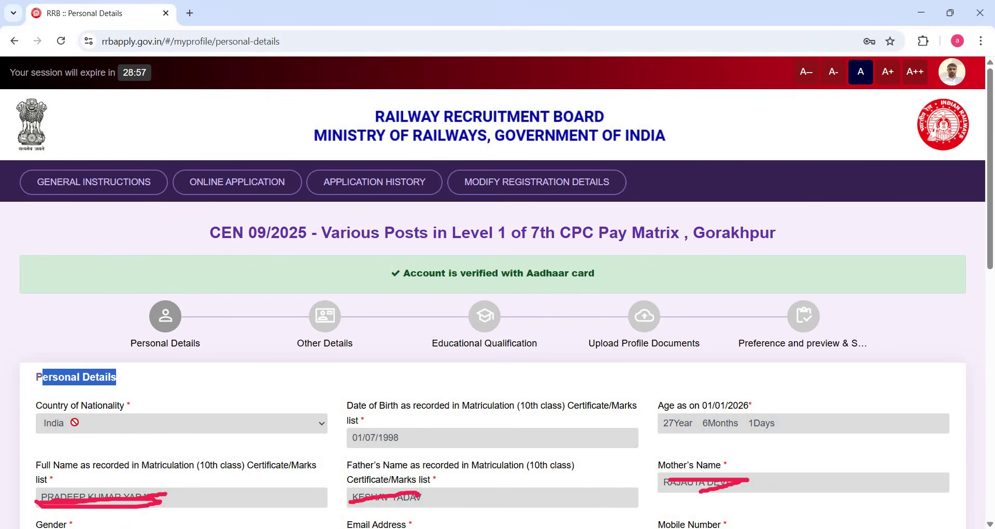
click(72, 422)
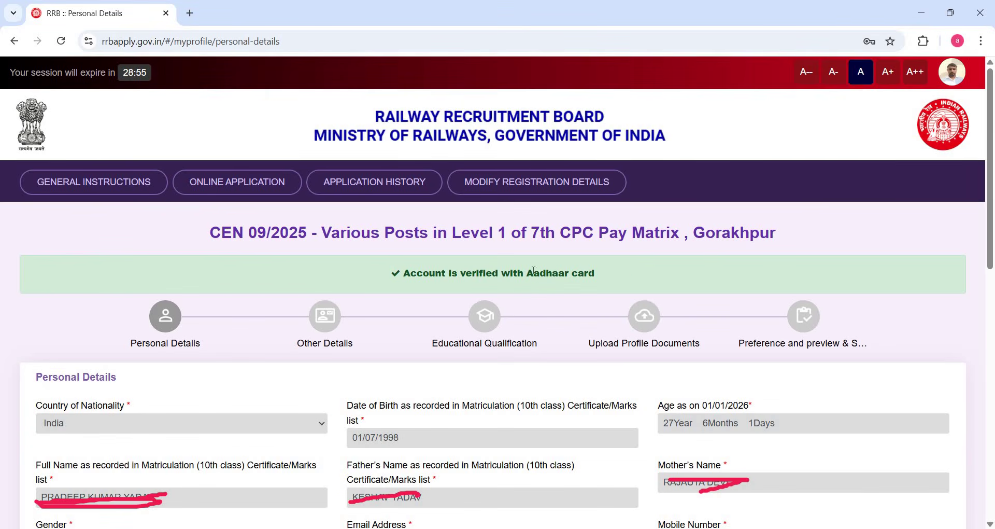
triple_click(628, 270)
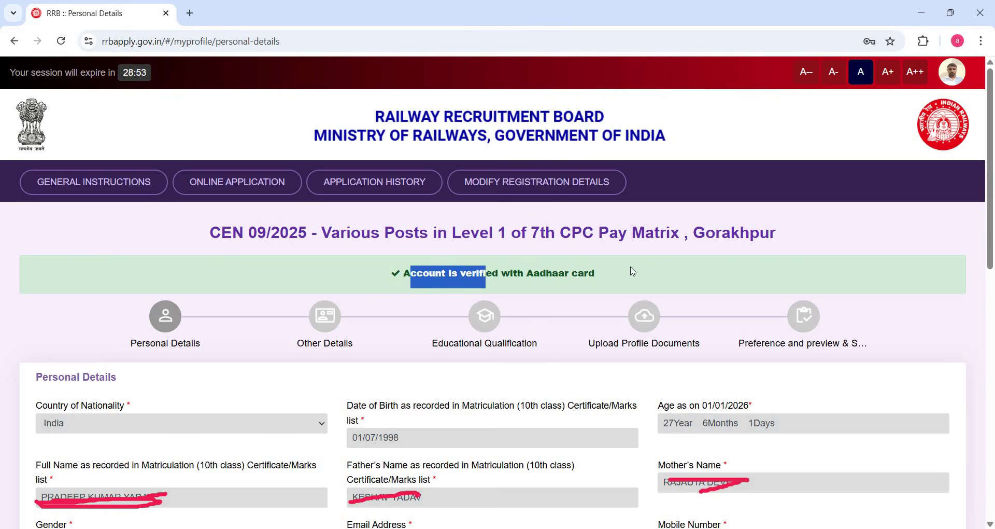
drag(590, 274, 273, 499)
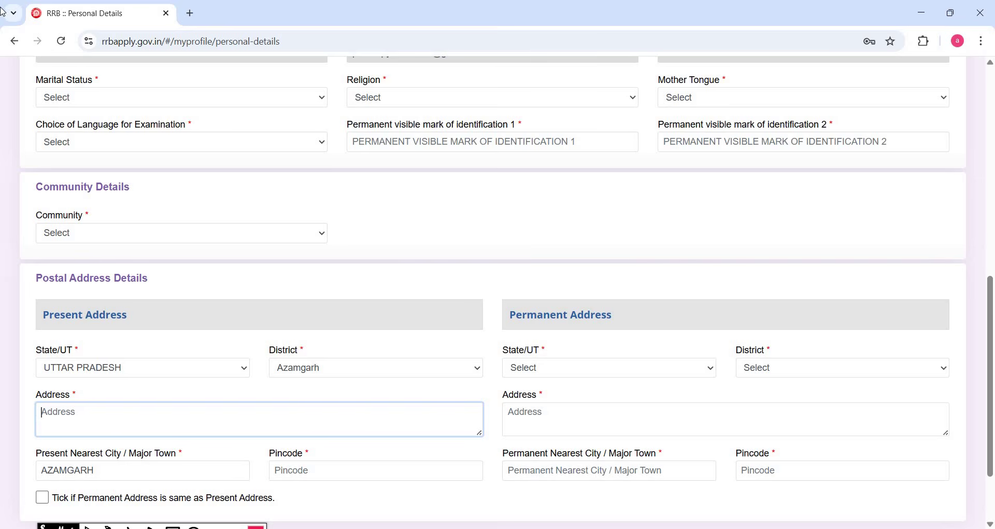
Set the marital status to Married and the religion to Hindu
click(85, 97)
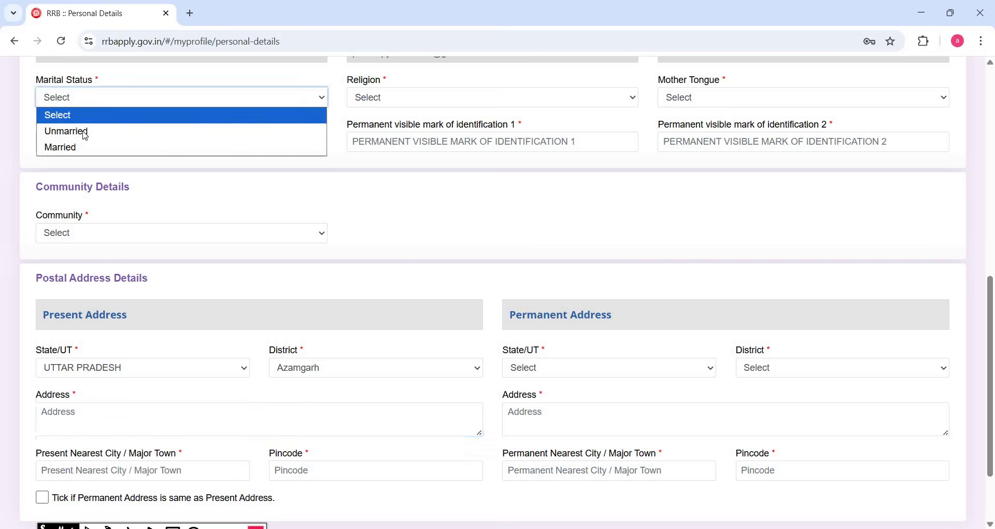
click(71, 148)
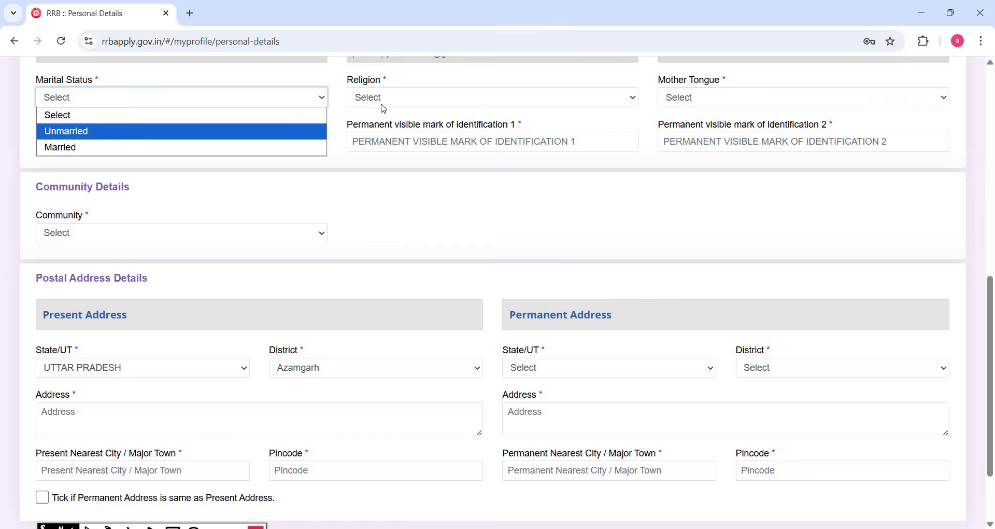
click(455, 106)
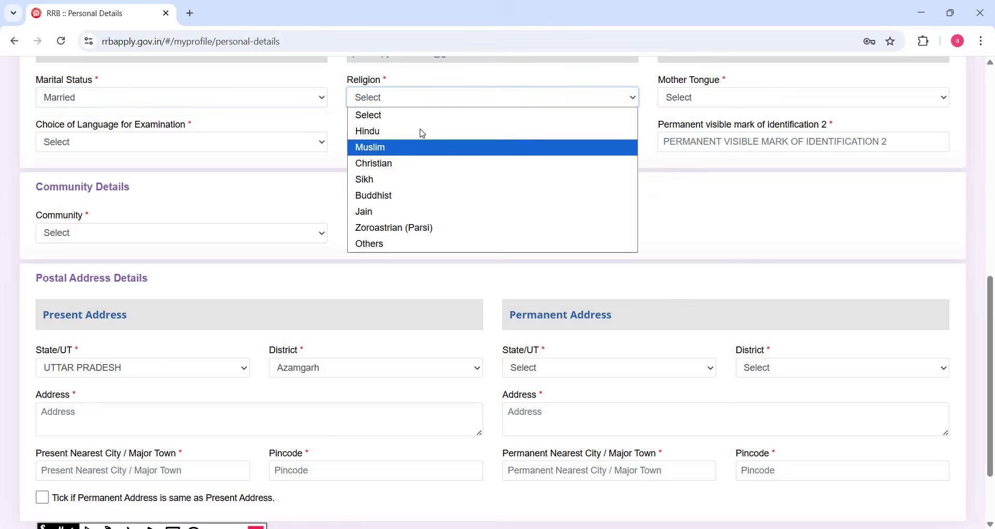
click(723, 102)
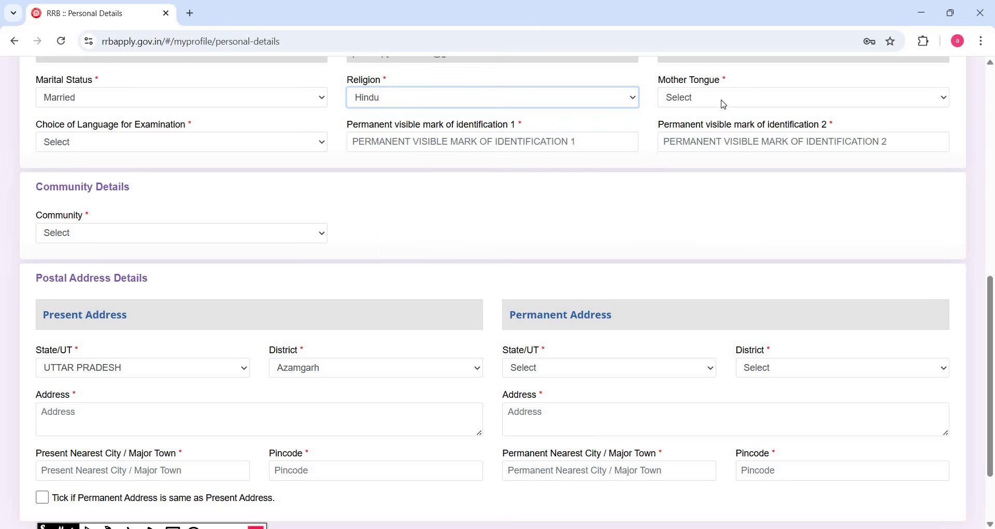
Set both the mother tongue and the choice of language for examination to Hindi
click(727, 103)
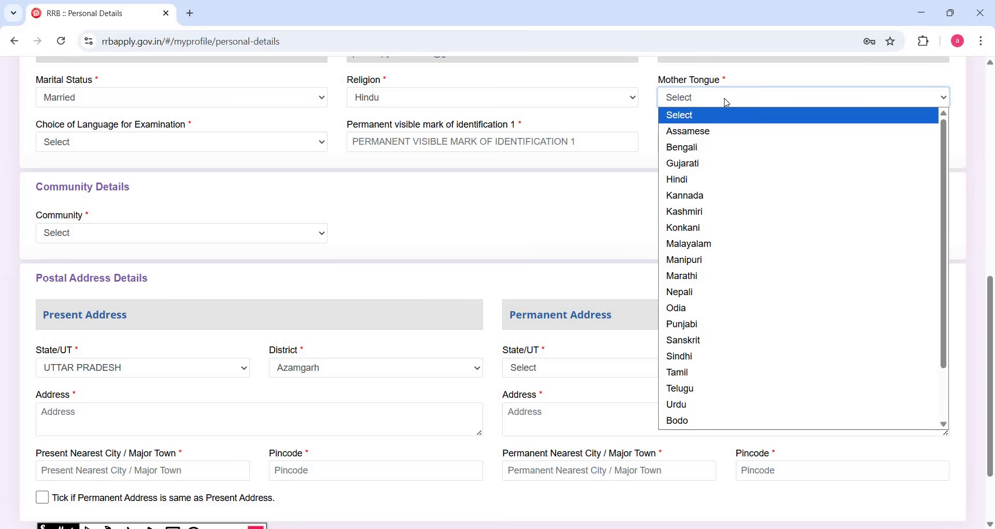
key(h)
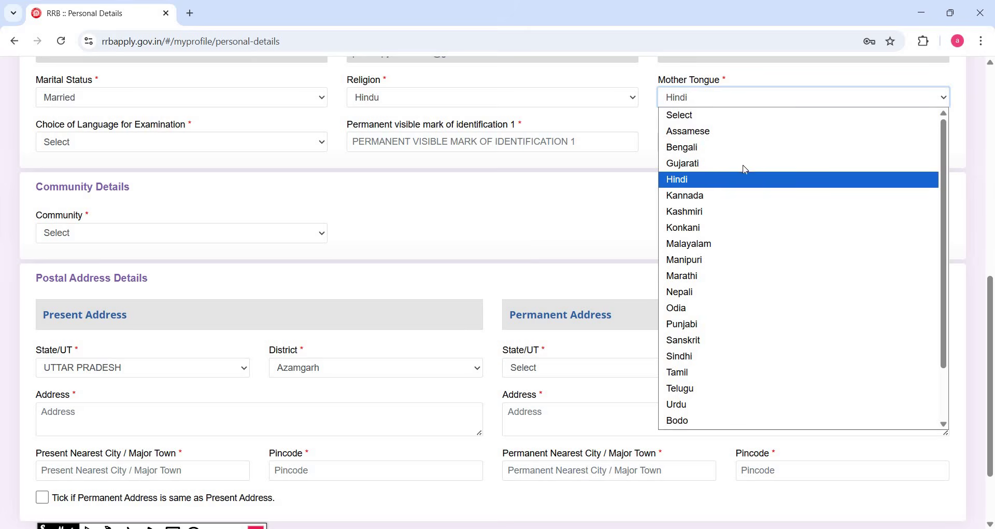
click(157, 139)
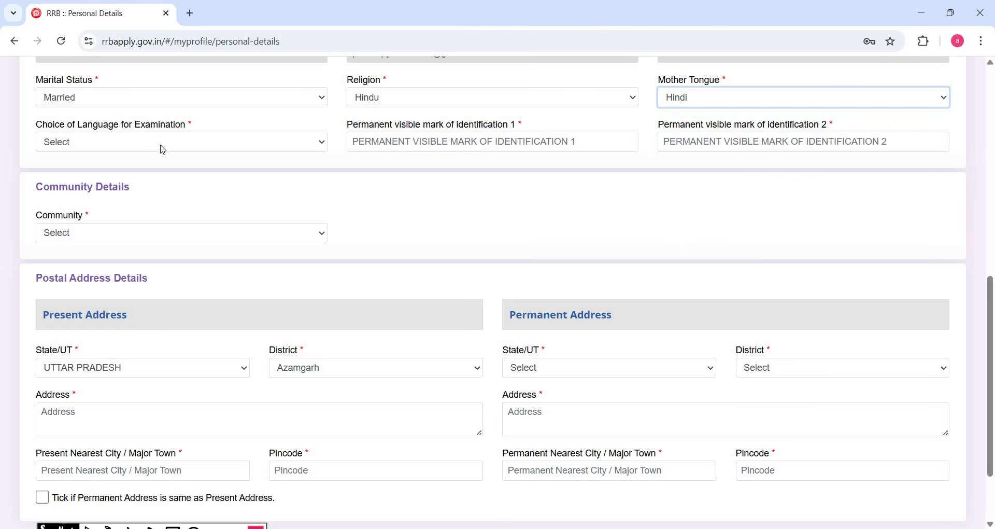
click(159, 145)
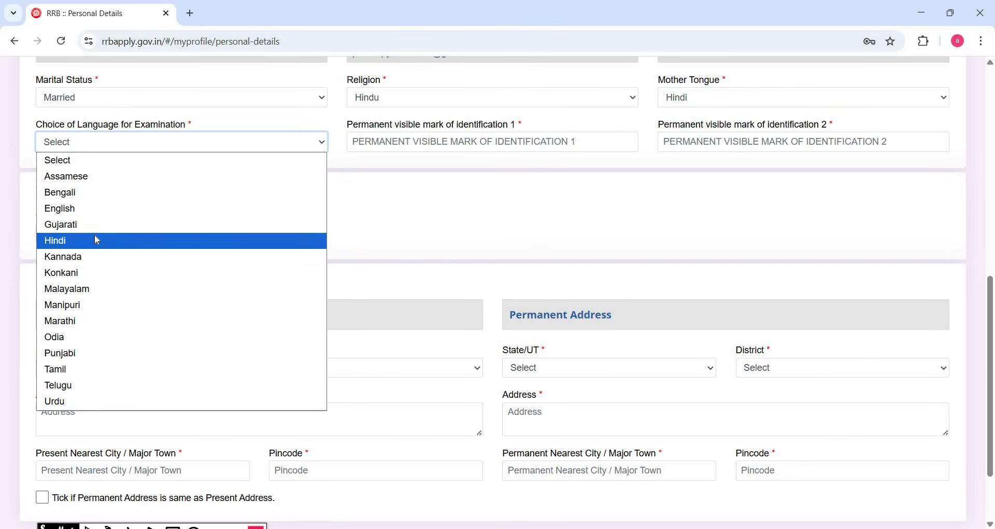
key(h)
key(Return)
Enter NOT for permanent visible marks of identification 1 and 2
click(396, 143)
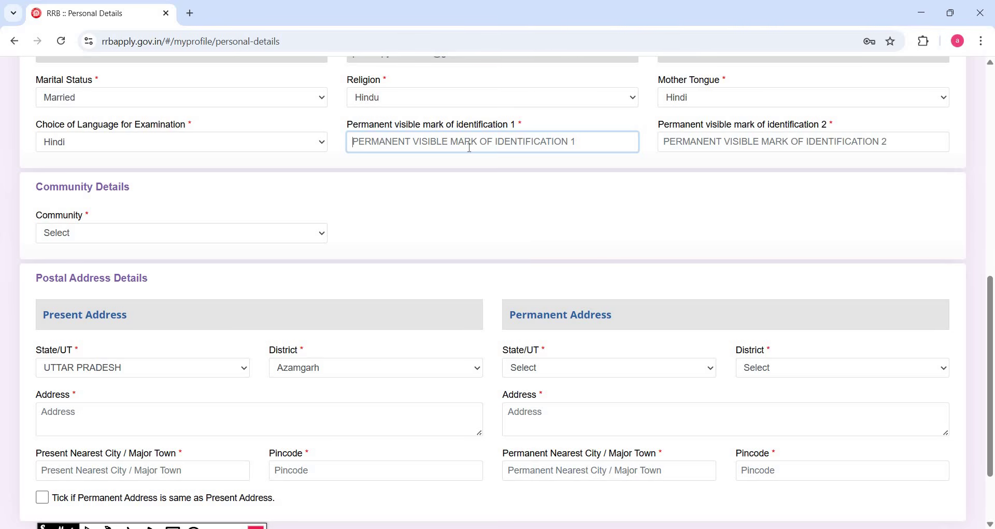
text(NOT)
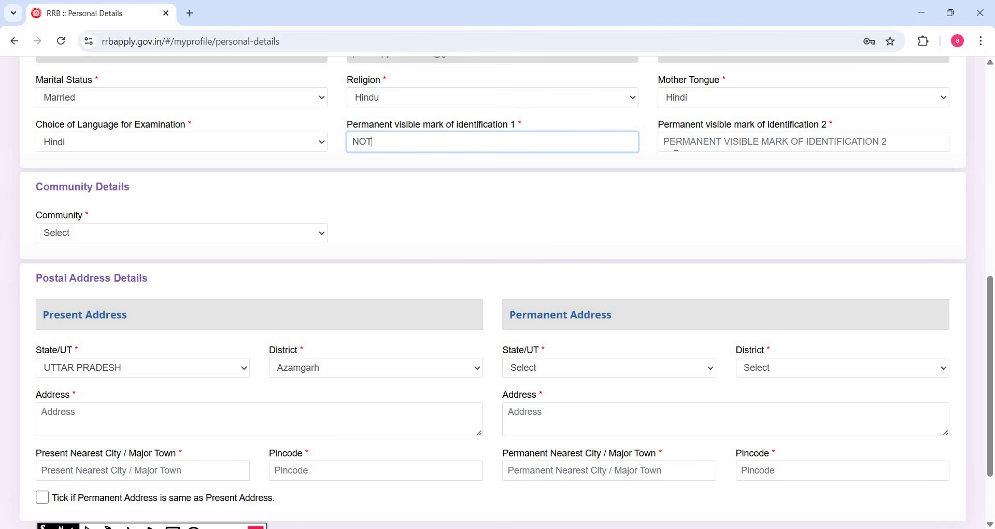
click(685, 148)
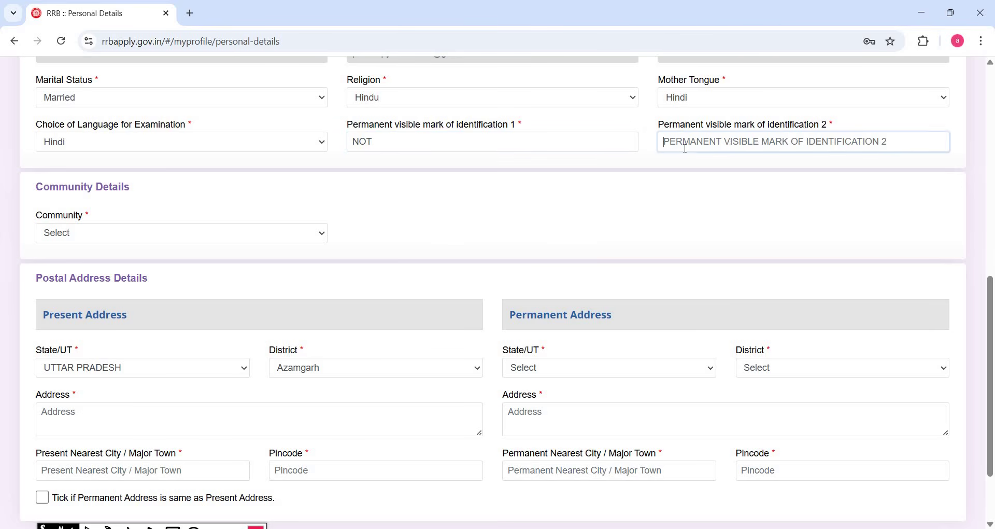
text(NOT)
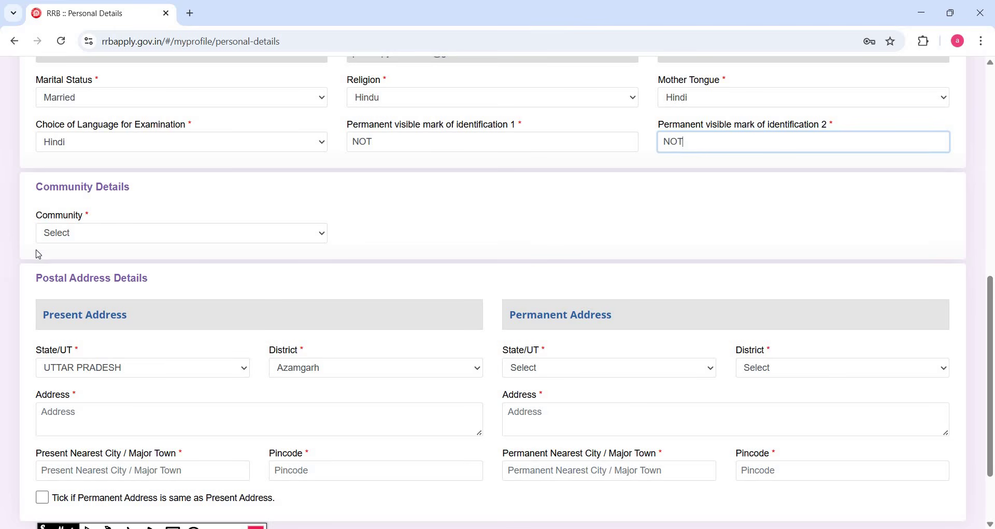
Set the community to OBC (Other Backward Classes) and agree to the reservation eligibility notice
click(88, 229)
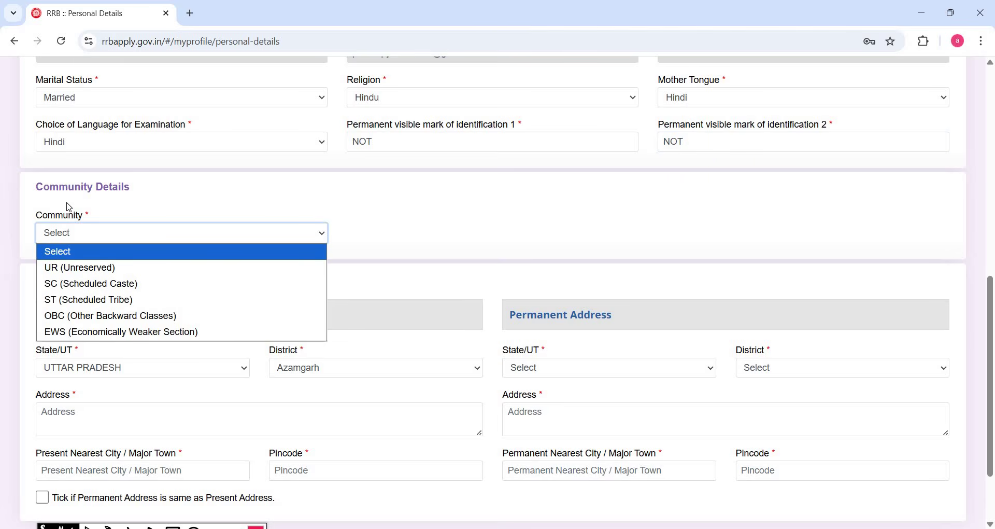
drag(34, 186, 83, 187)
drag(125, 220, 119, 227)
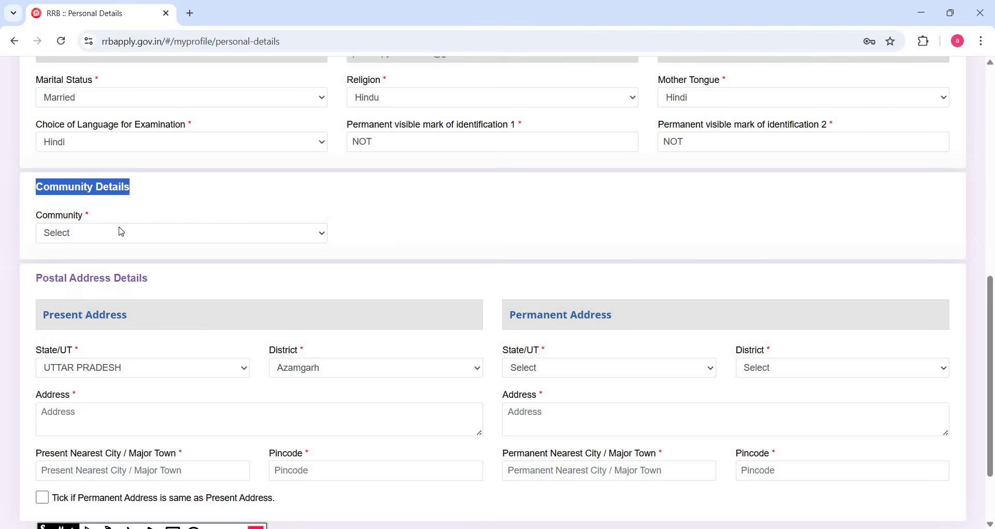
click(117, 233)
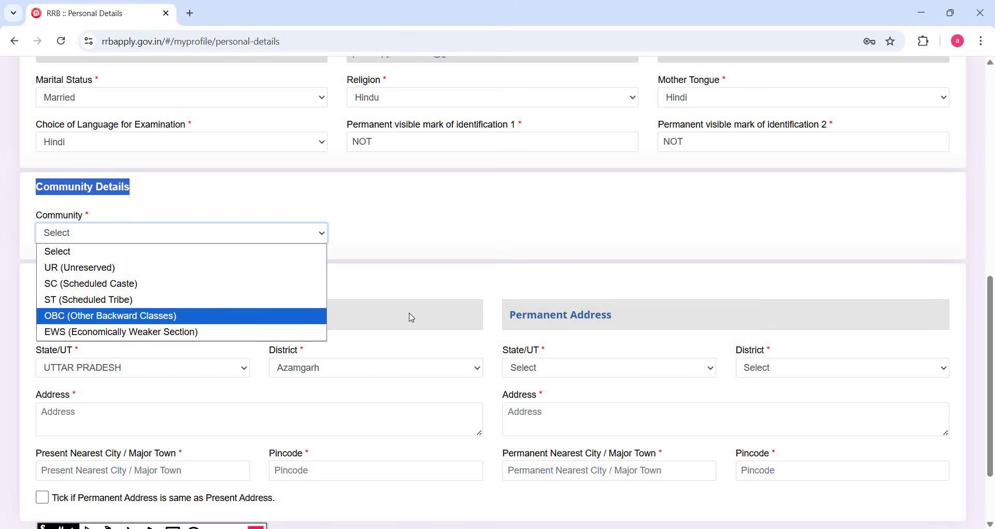
key(Return)
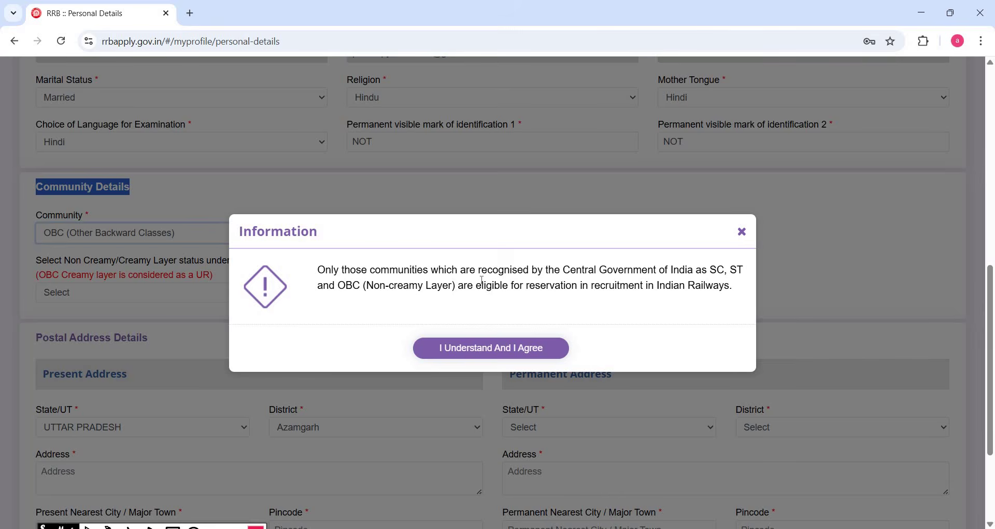
drag(366, 286, 473, 287)
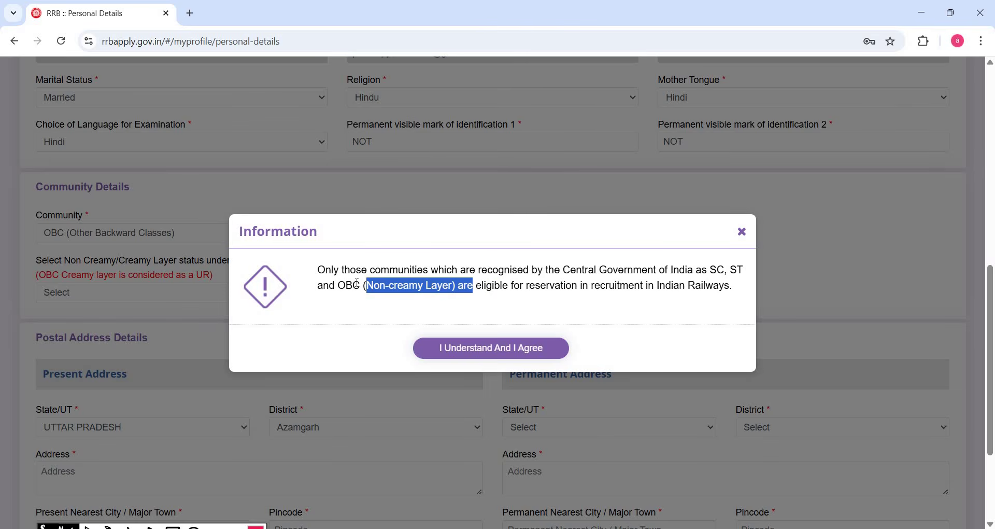
click(493, 347)
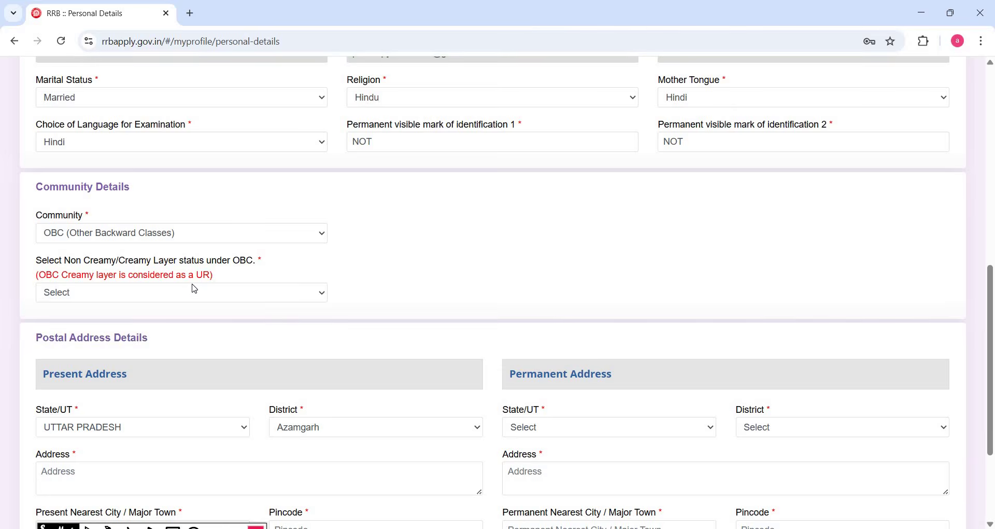
Set the layer status under OBC to OBC (Non Creamy layer) and agree to the certificate notice
click(194, 289)
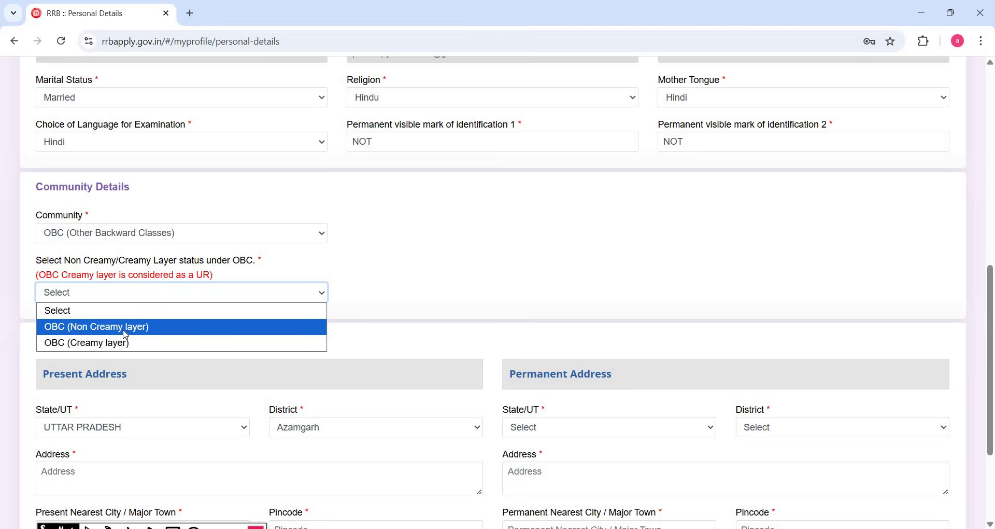
click(266, 325)
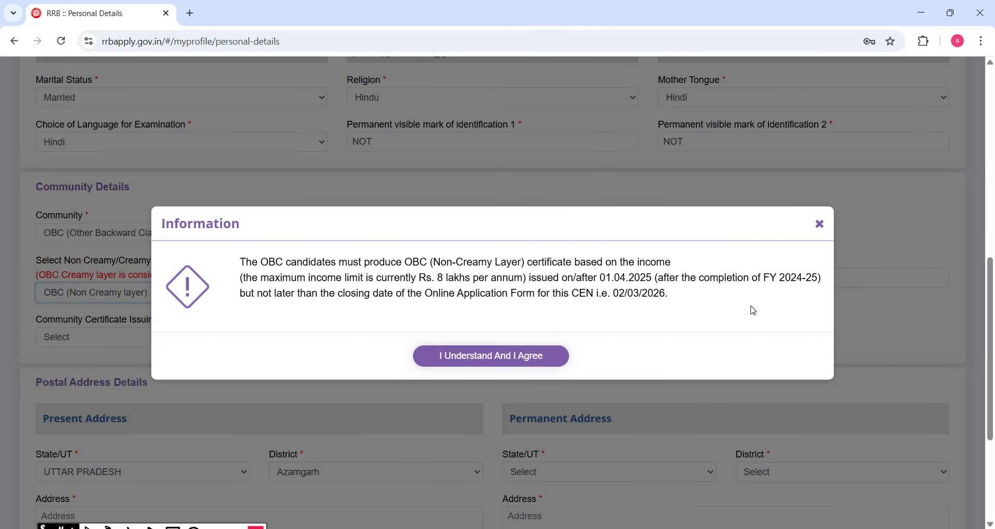
click(484, 362)
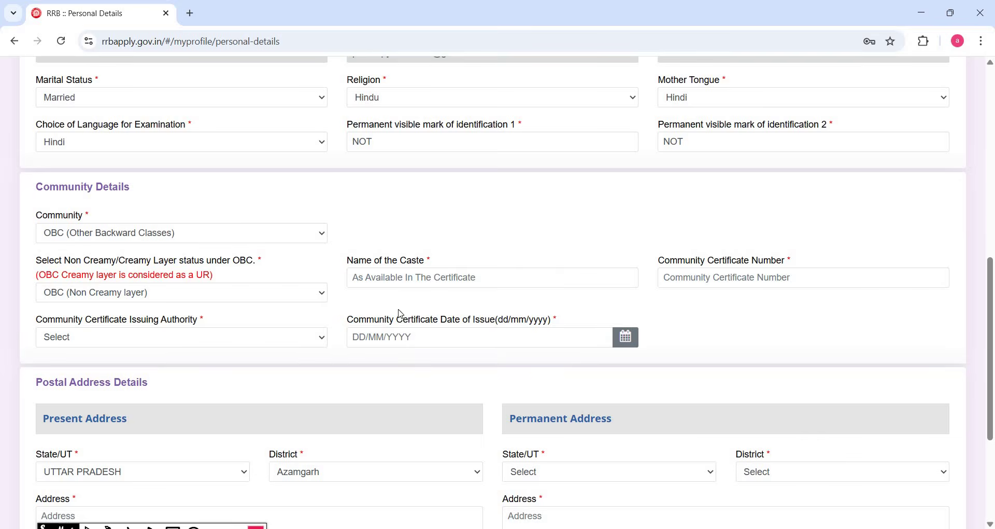
Set the community certificate issuing authority to Revenue Officers not below the rank of Tehsildar and the issuing state to UTTAR PRADESH
click(415, 278)
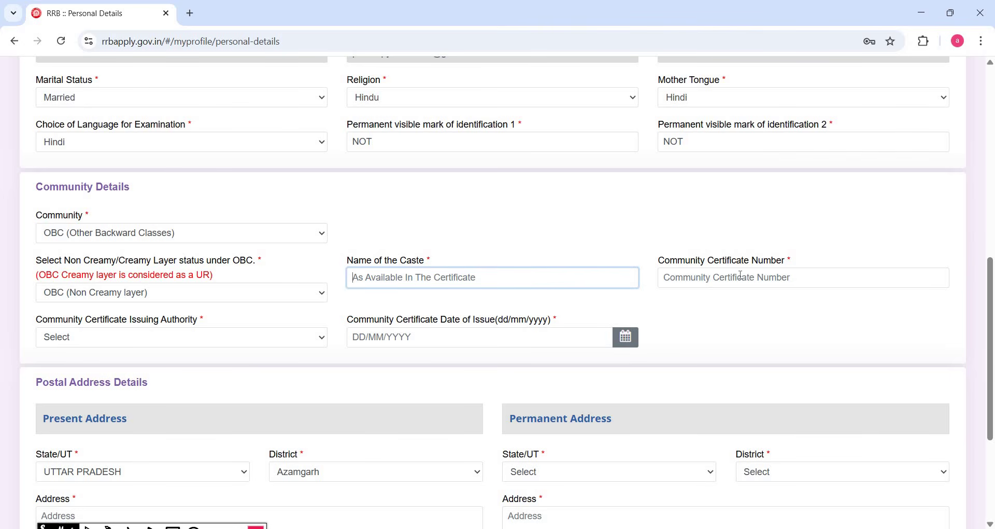
click(234, 344)
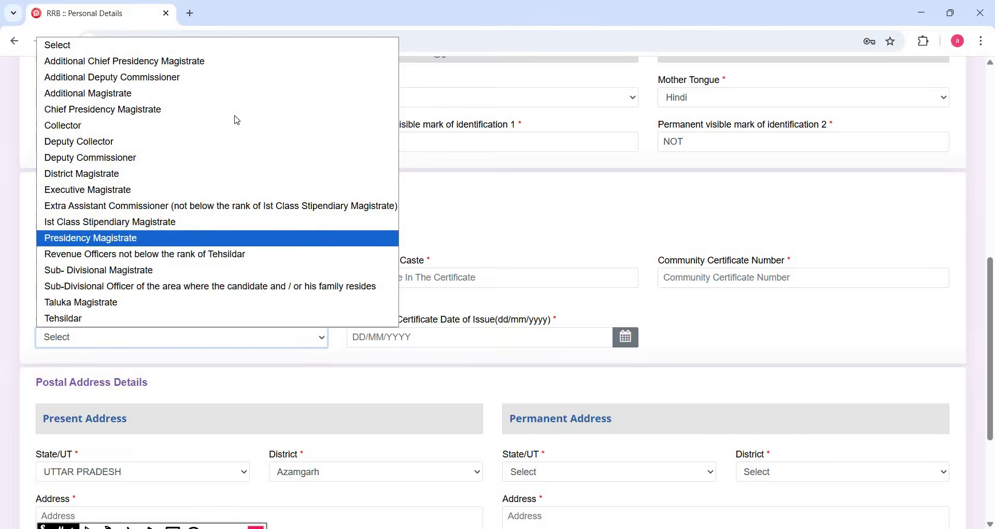
click(207, 255)
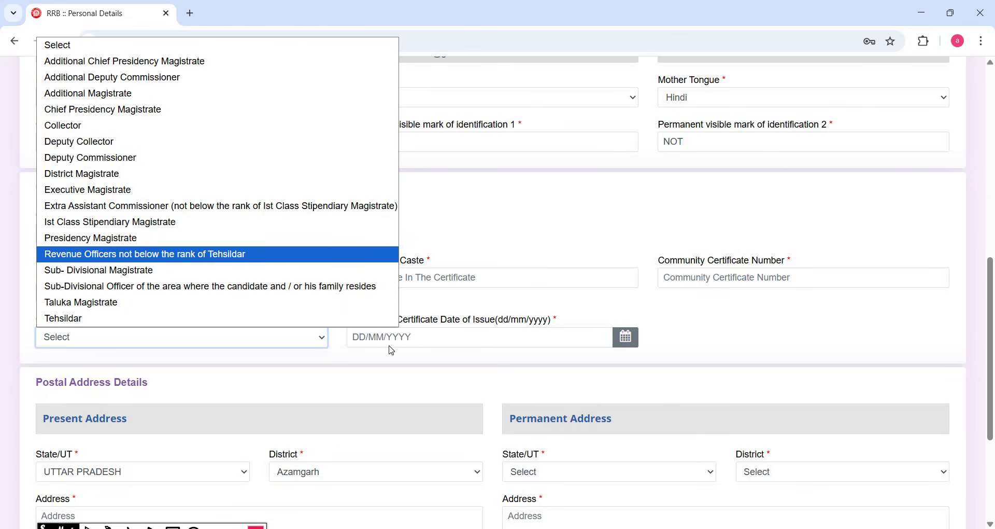
click(414, 343)
scroll(449, 250, down, 6)
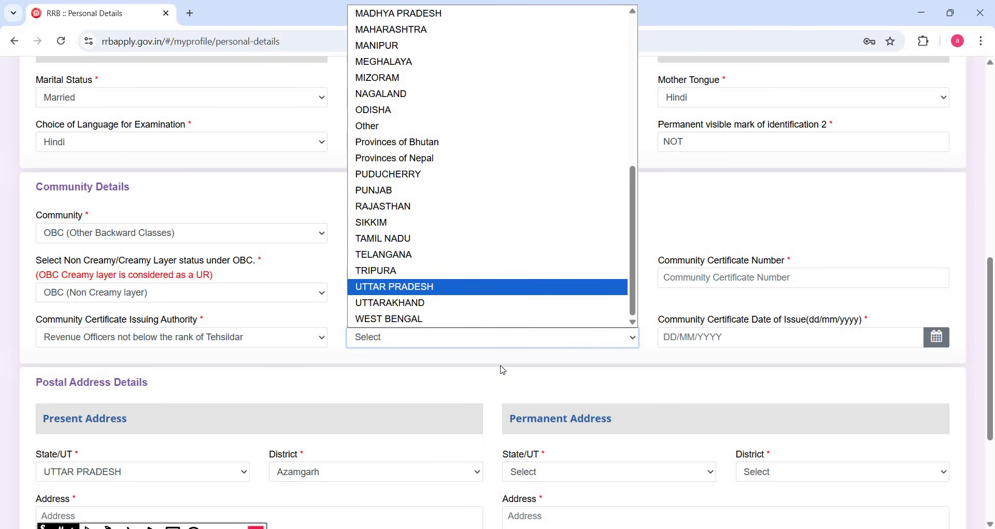
click(420, 341)
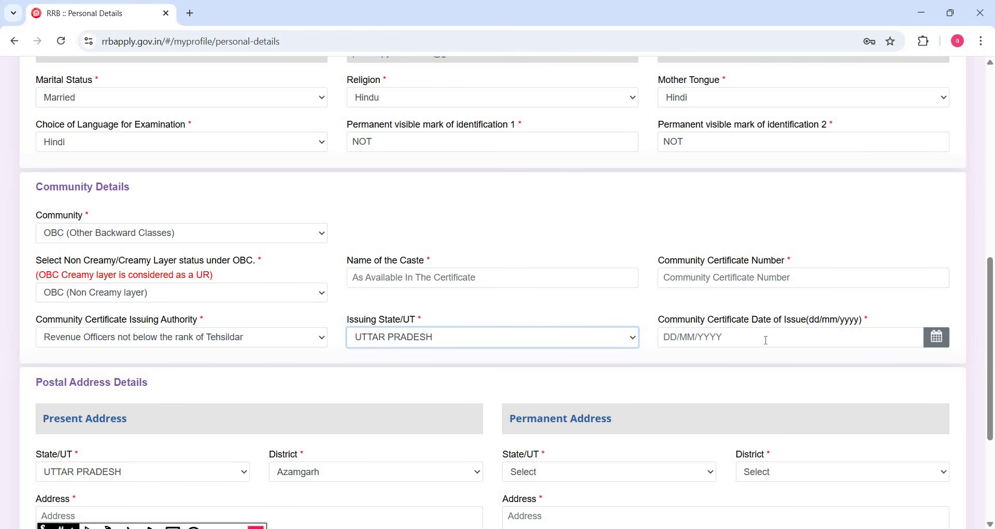
Review the present and permanent address fields in the postal address details
scroll(86, 287, down, 4)
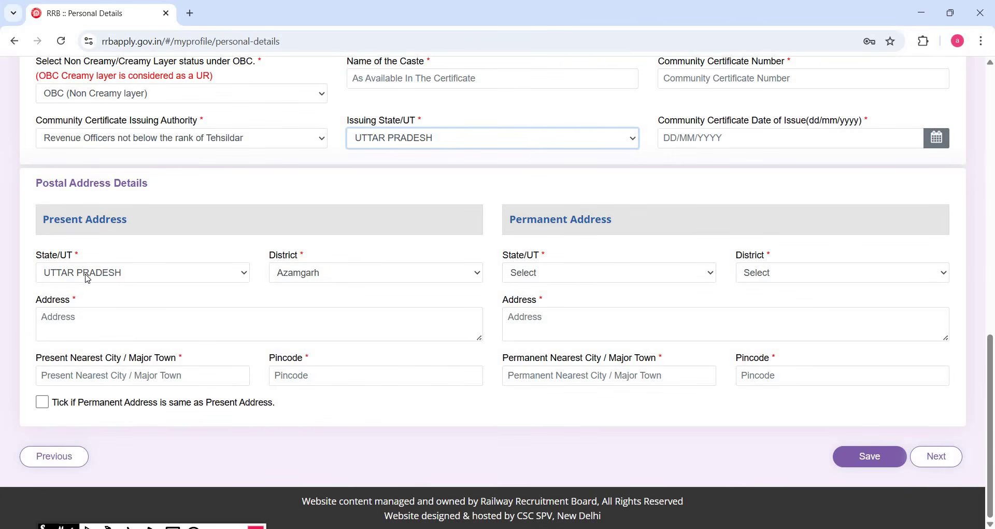
click(320, 274)
click(131, 320)
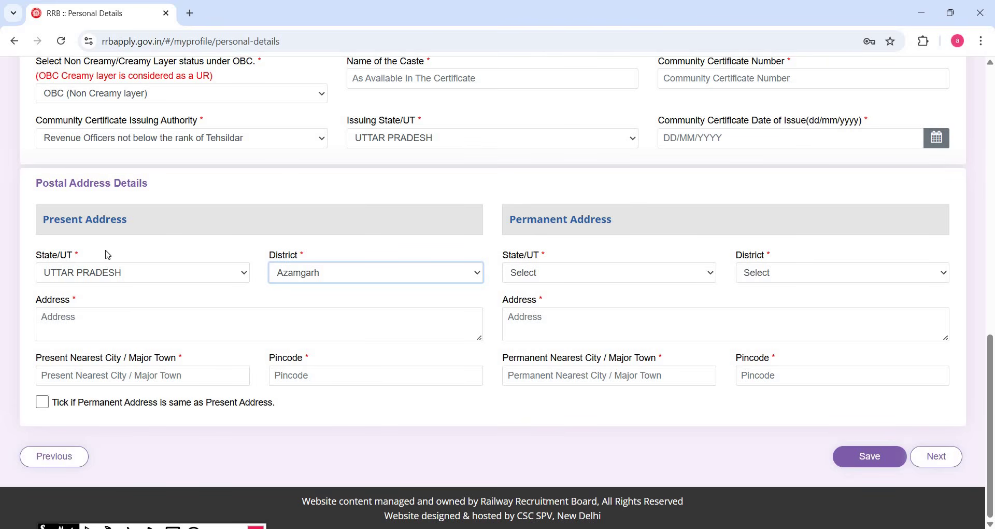
drag(43, 220, 129, 221)
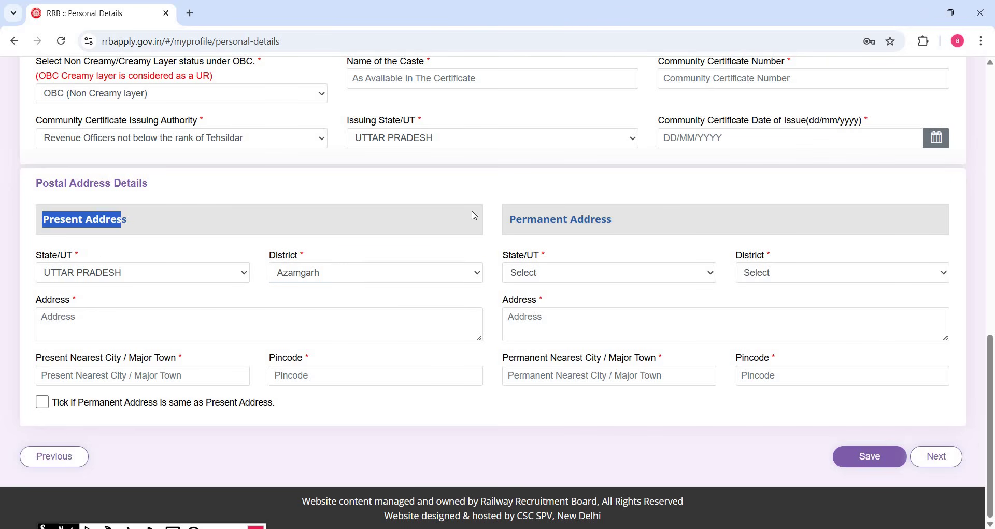
drag(516, 220, 613, 222)
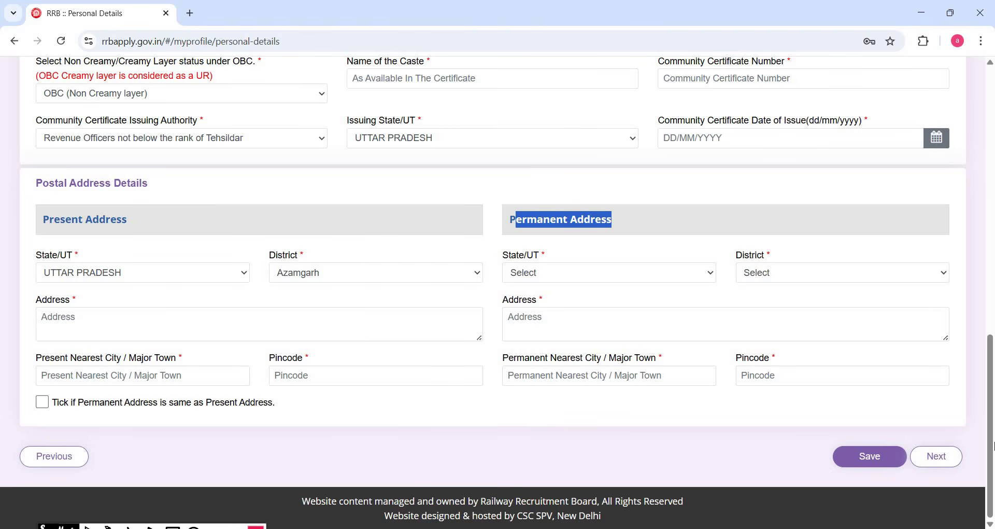
drag(994, 433, 994, 406)
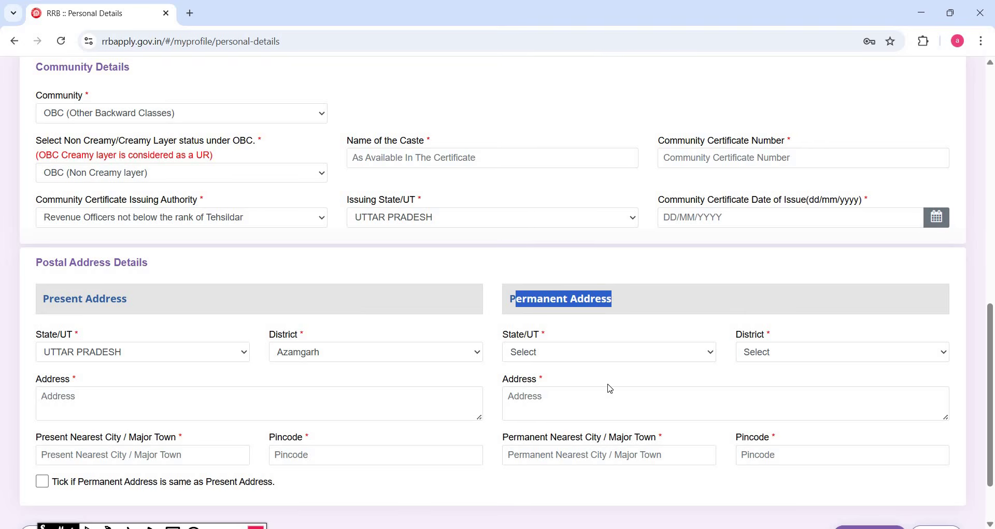
Continue to the other details page, agreeing to the refund consent declaration and closing the saved-data notice
scroll(955, 471, down, 2)
click(945, 461)
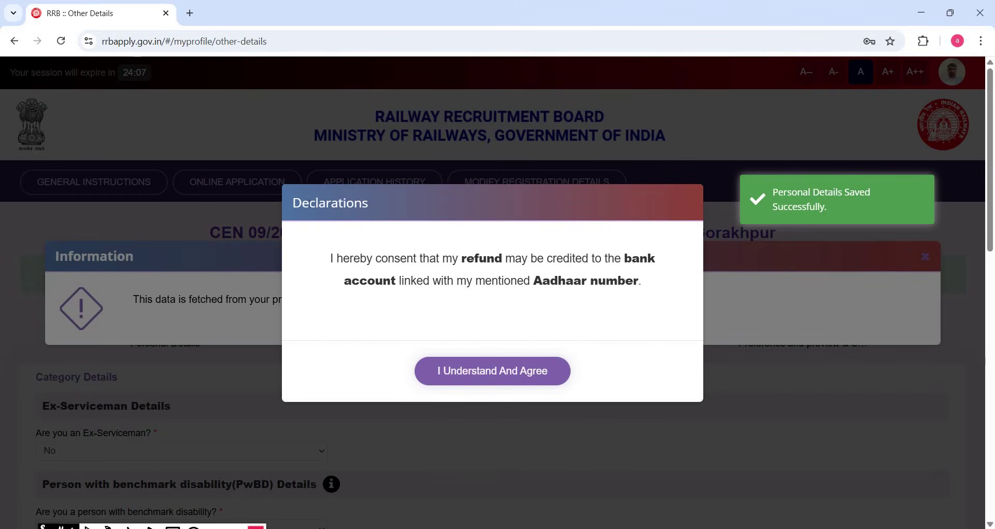
drag(379, 208, 494, 386)
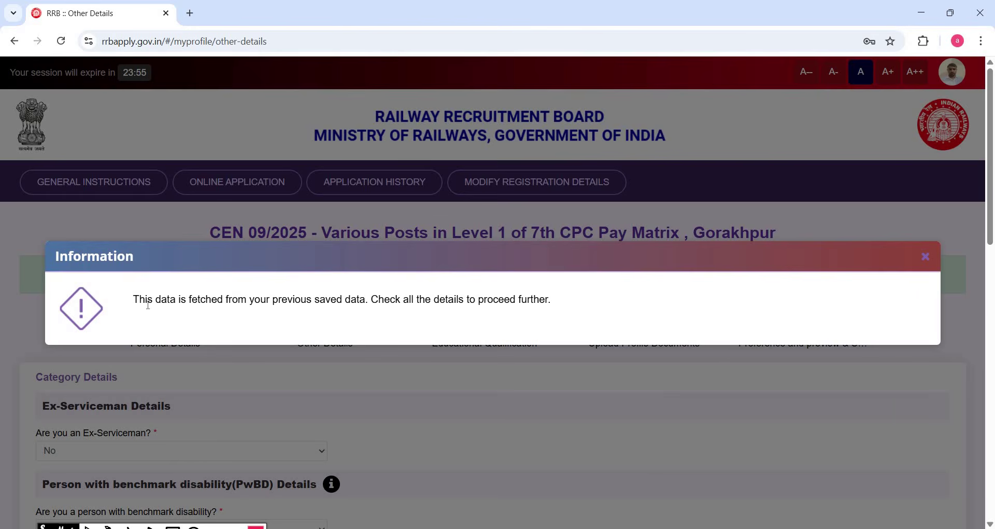
drag(322, 315, 926, 258)
click(926, 258)
Answer No to the questions about ex-serviceman status, benchmark disability and affected writing ability
scroll(362, 240, down, 3)
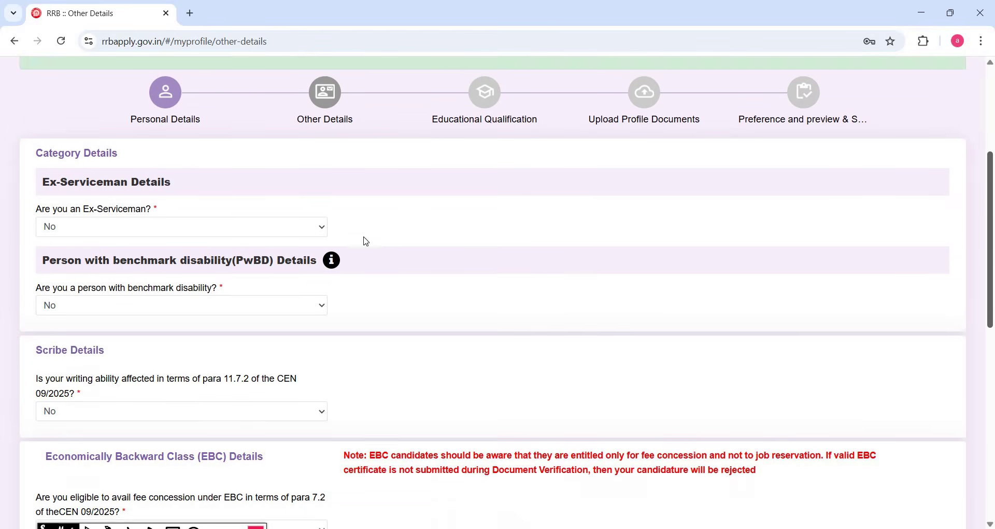
click(227, 224)
click(125, 260)
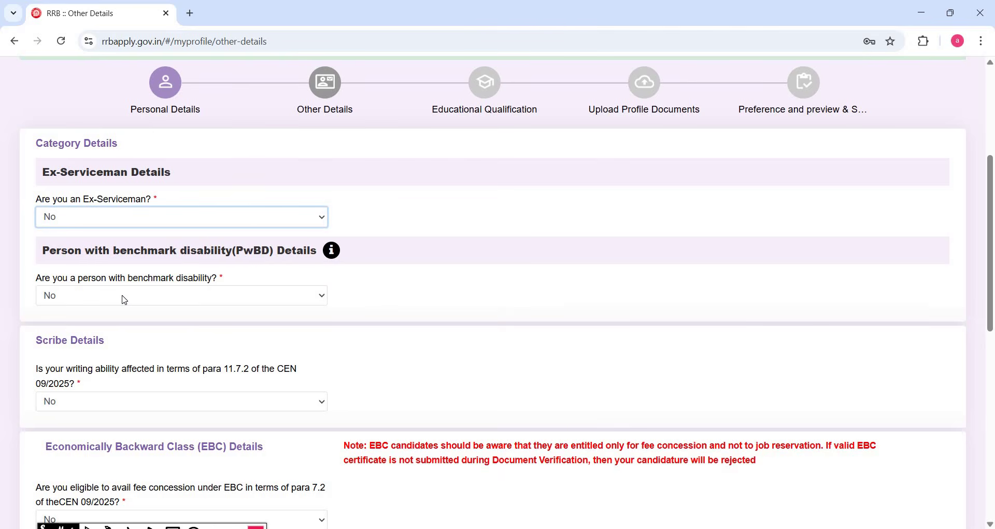
click(117, 303)
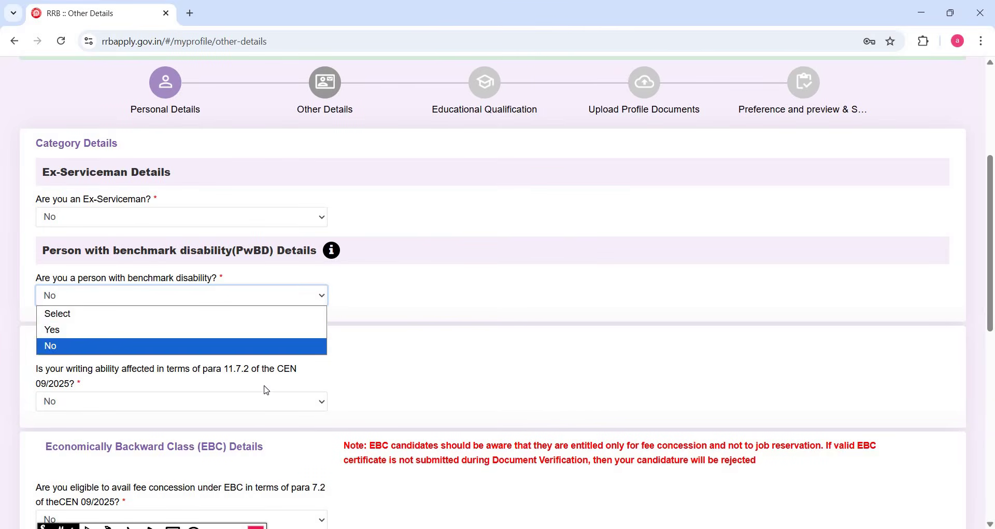
click(253, 402)
click(253, 402)
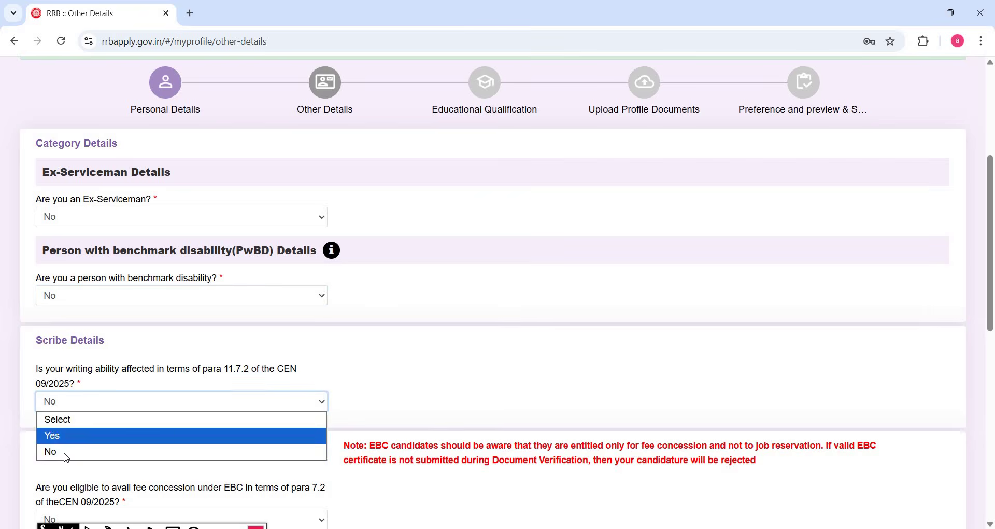
click(994, 306)
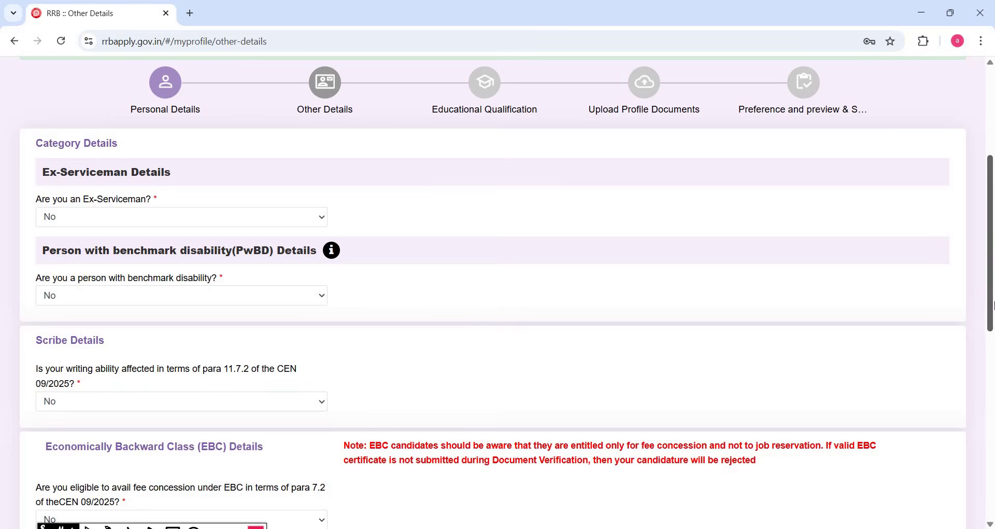
Set the EBC fee concession eligibility to Yes, read the conditions in the EBC notice and agree to them
scroll(994, 369, down, 3)
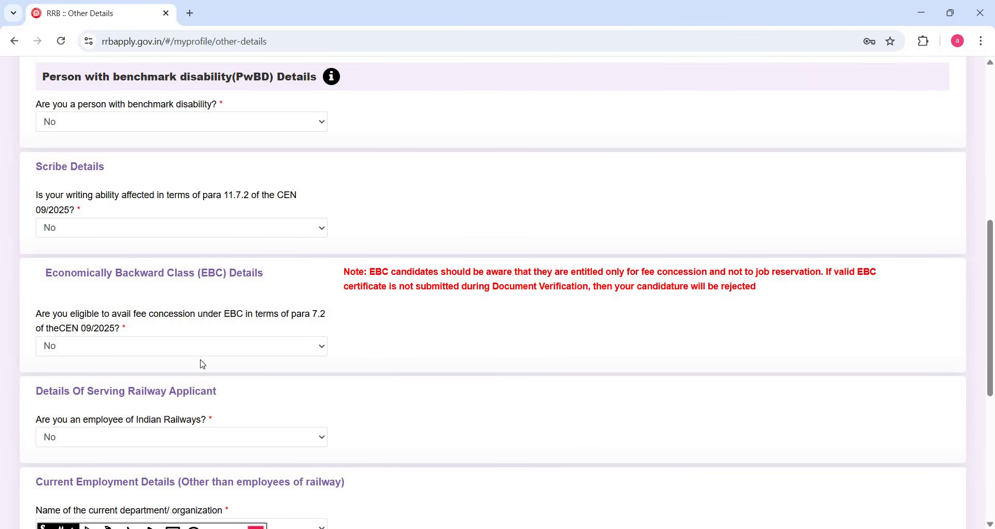
click(213, 347)
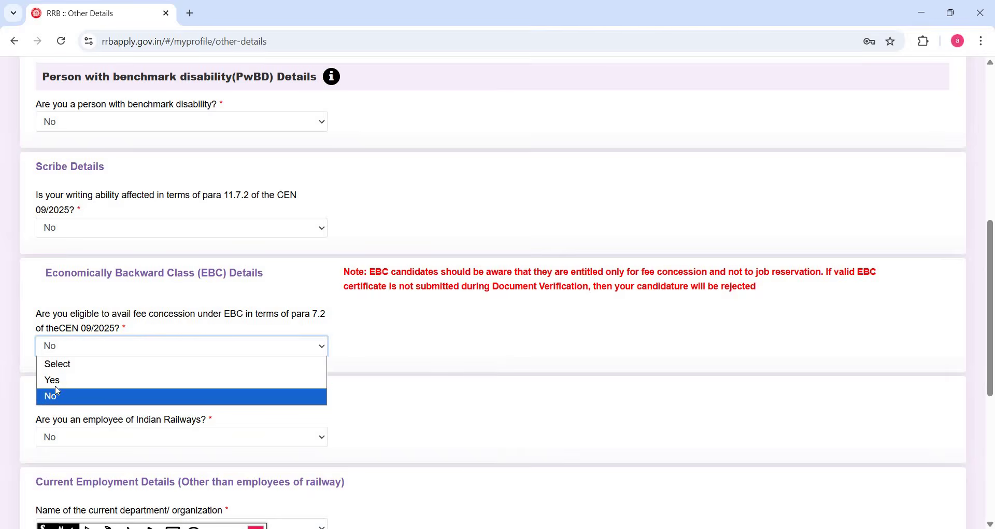
click(263, 356)
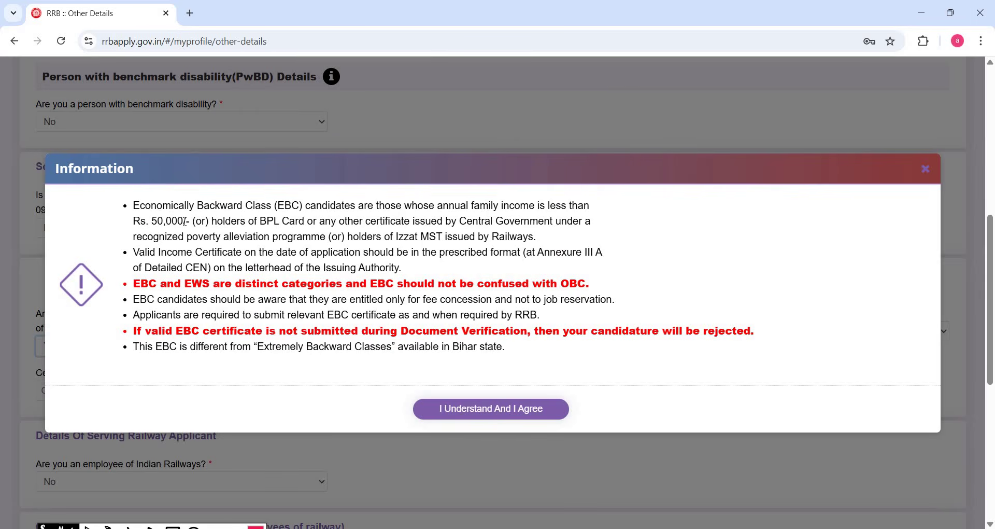
drag(151, 221, 187, 221)
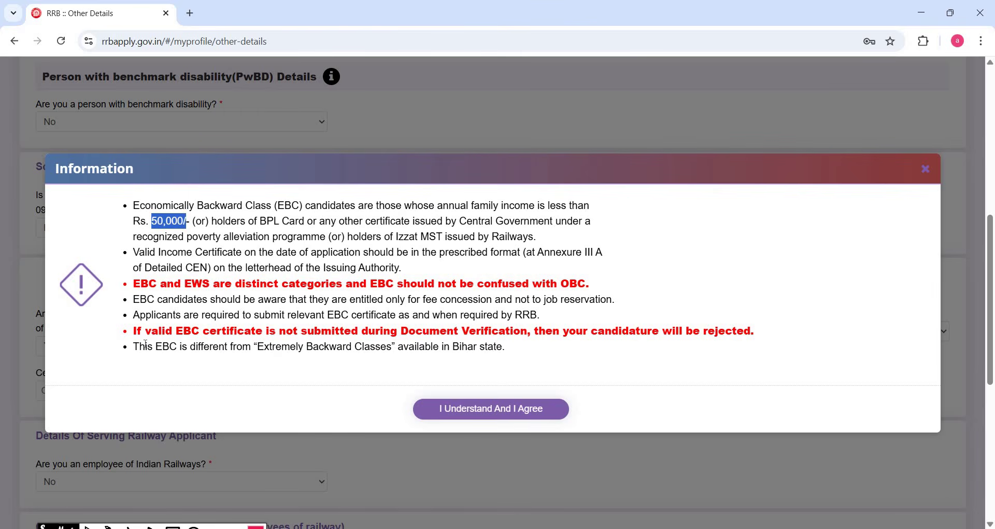
drag(134, 331, 293, 331)
drag(416, 353, 547, 330)
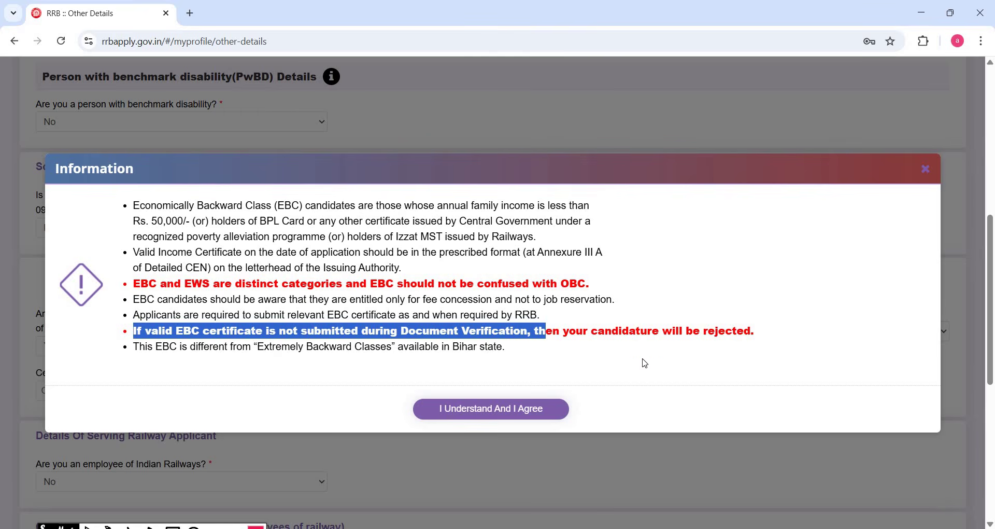
click(524, 414)
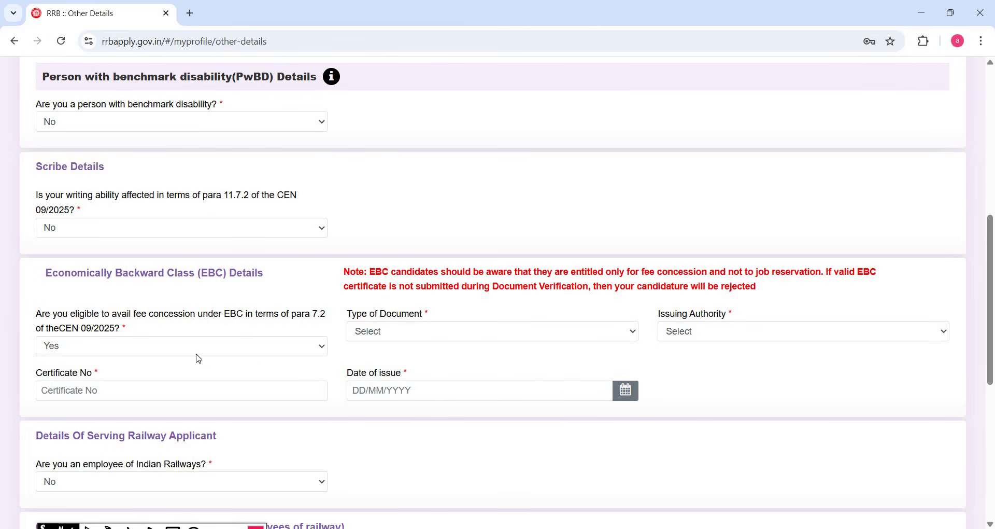
Set the EBC fee concession eligibility to No
click(75, 347)
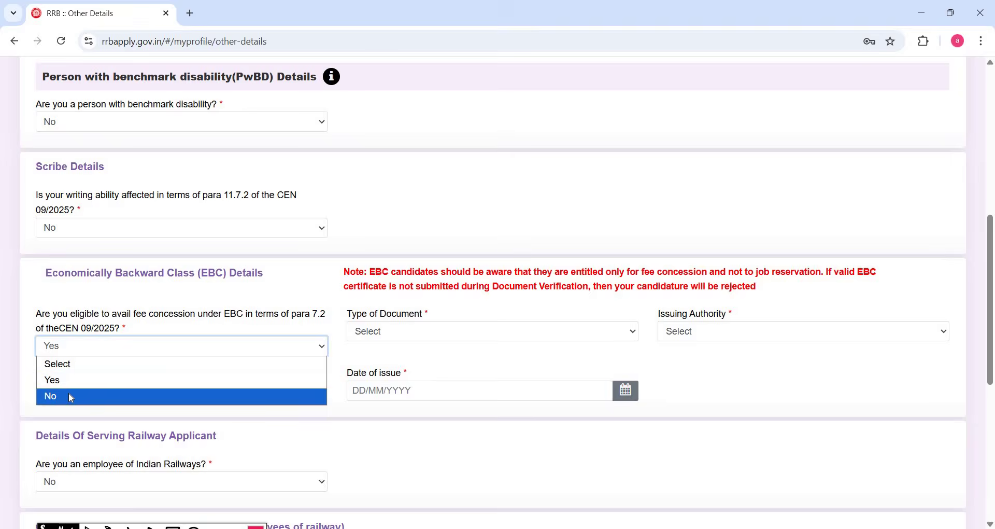
click(70, 395)
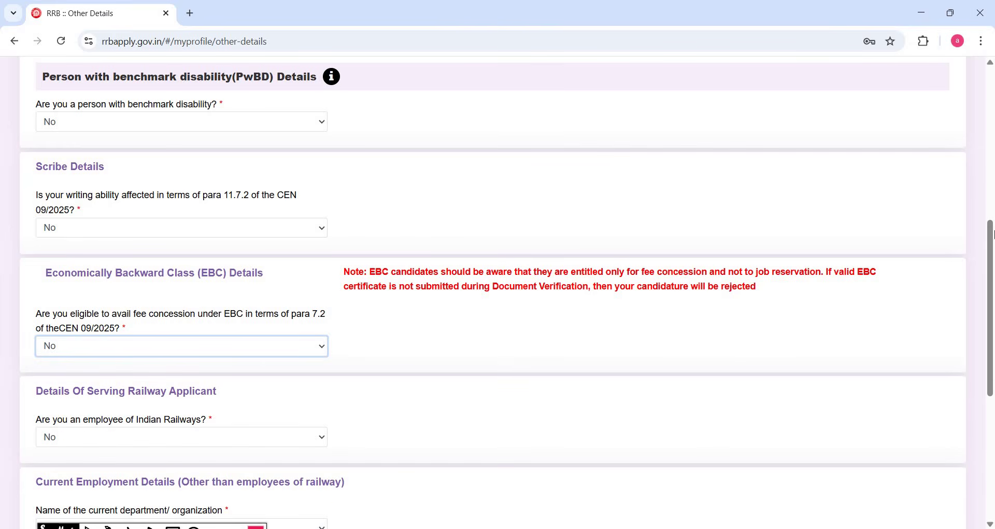
Keep No for Indian Railways employee, Not Applicable for the current department or organization, and No for Course Completed Act Apprentice
scroll(993, 407, down, 6)
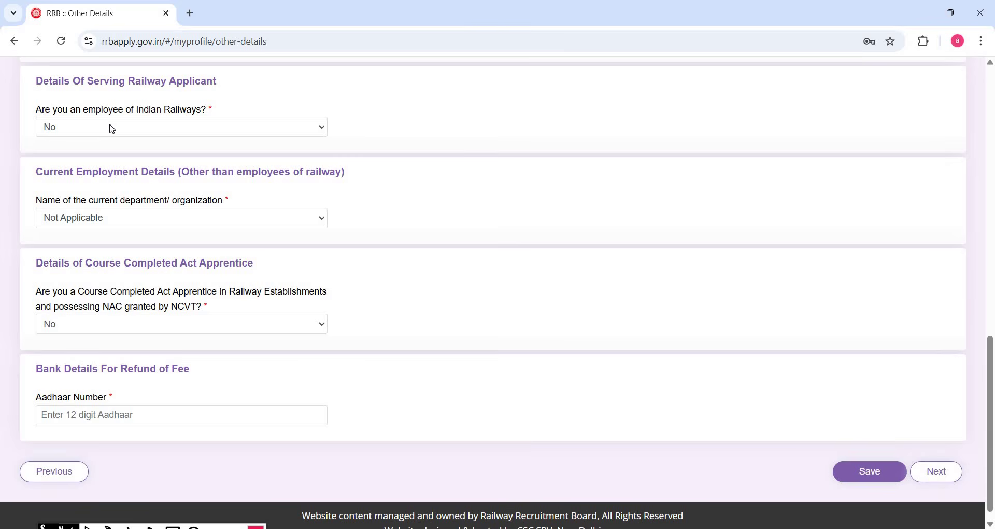
click(113, 129)
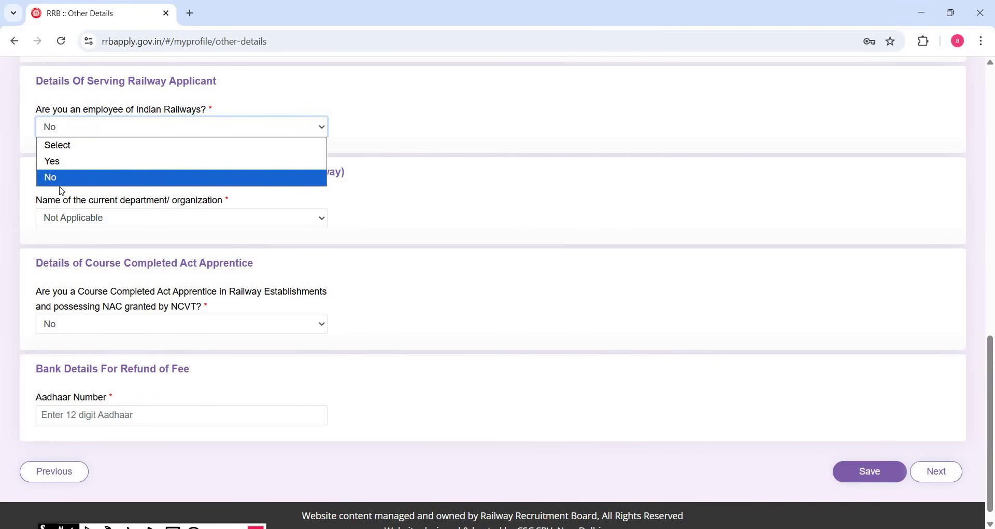
click(142, 223)
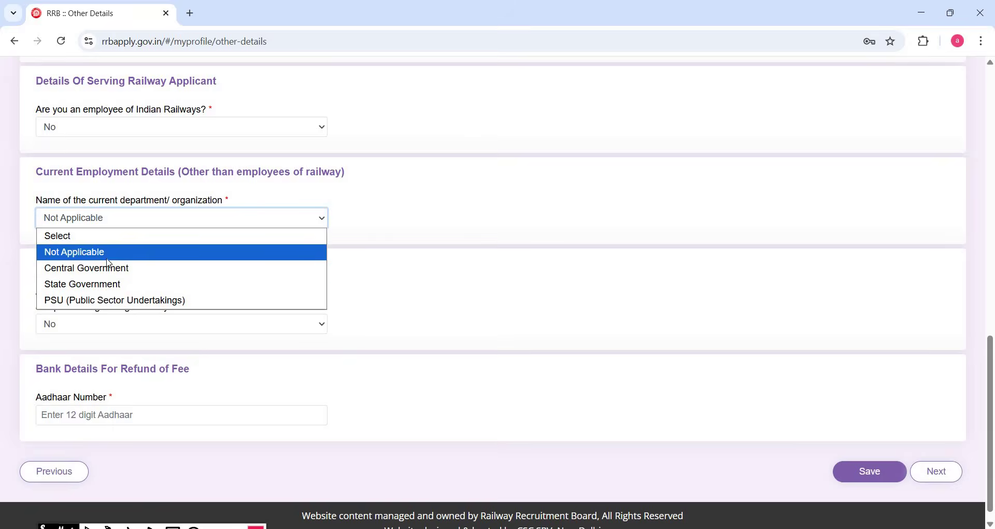
click(162, 330)
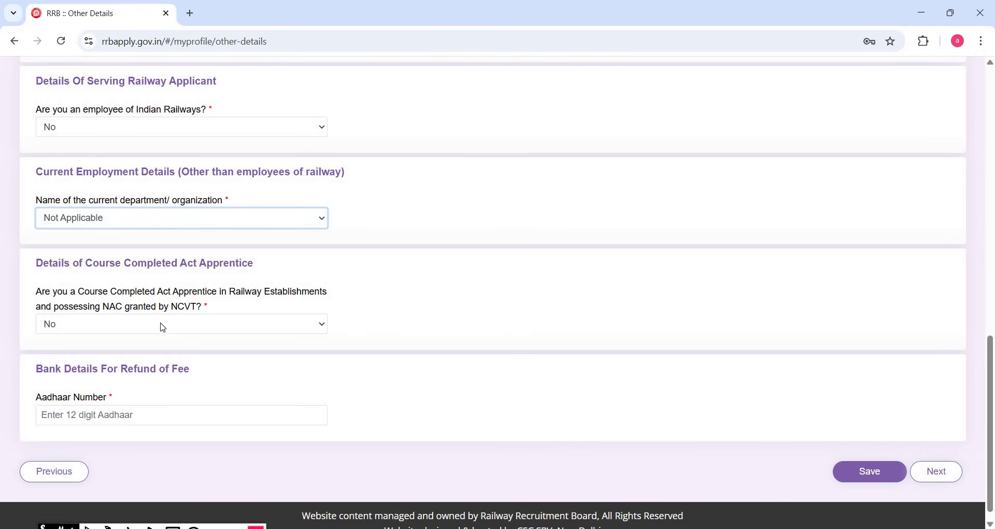
click(163, 327)
click(164, 326)
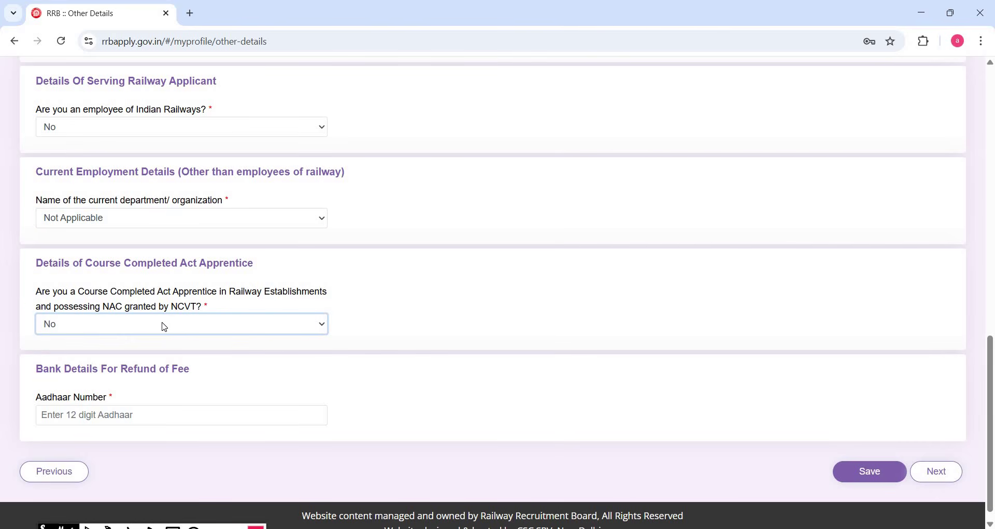
click(163, 326)
Enter the applicant's Aadhaar number for the fee refund, save the other details and continue to the educational qualification page
click(36, 374)
drag(35, 369, 192, 370)
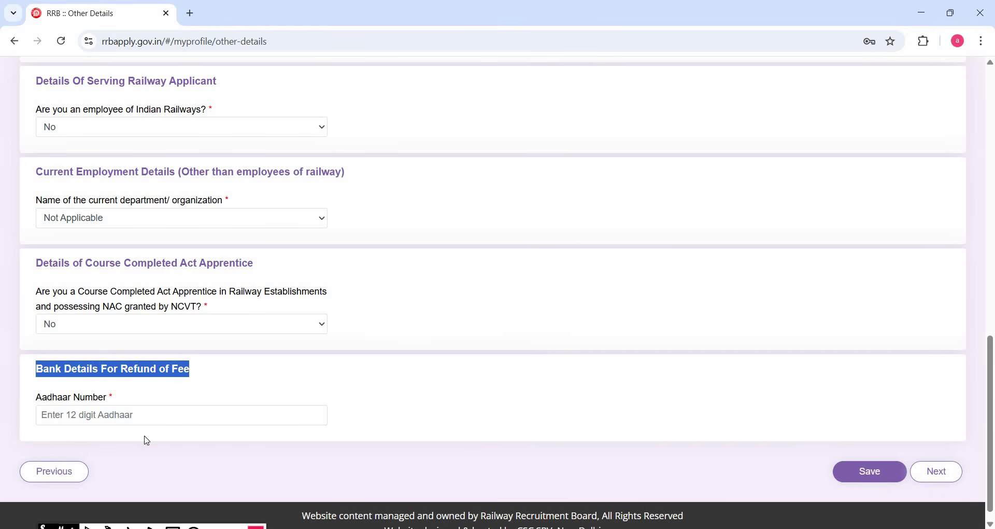
click(106, 413)
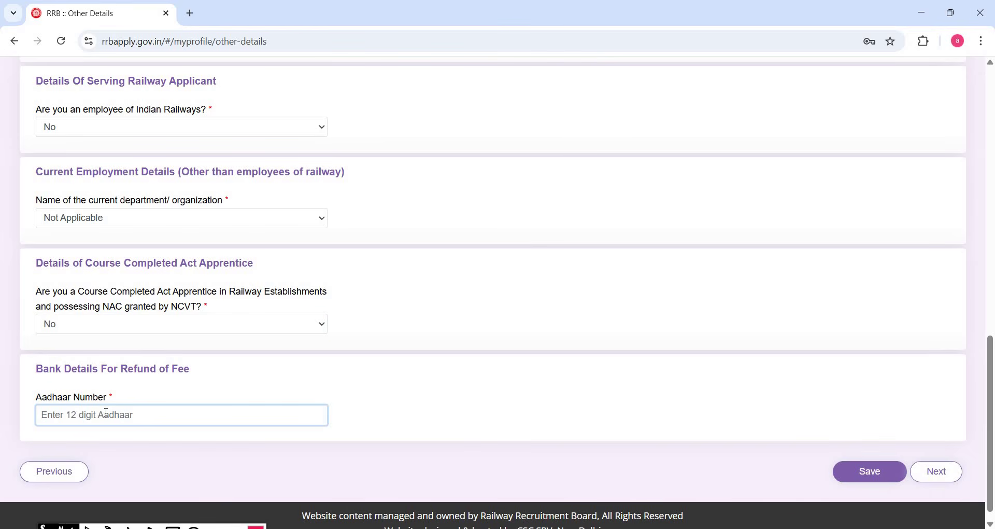
click(881, 475)
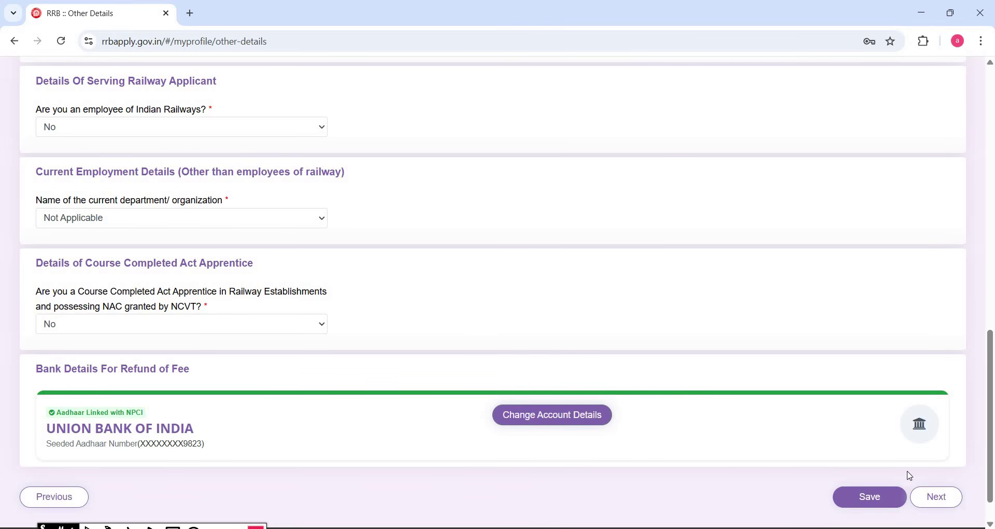
click(954, 499)
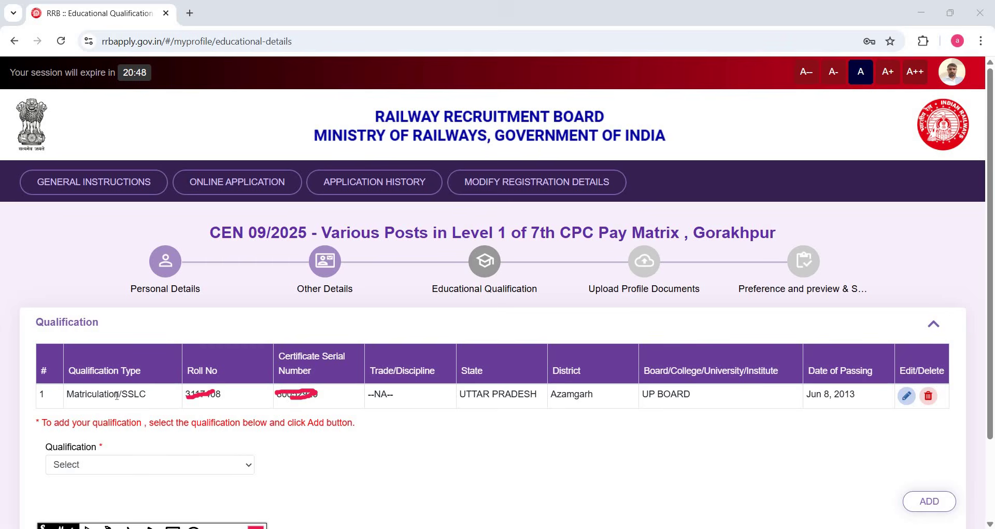
Review the saved Matriculation/SSLC entry, including its roll number, certificate number, state, district, board and passing date
drag(118, 396, 314, 395)
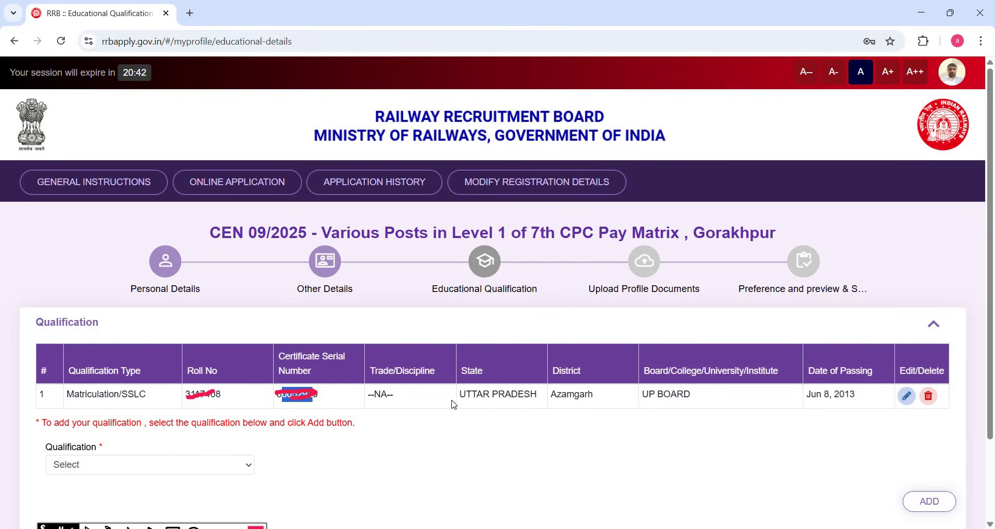
drag(376, 396, 539, 395)
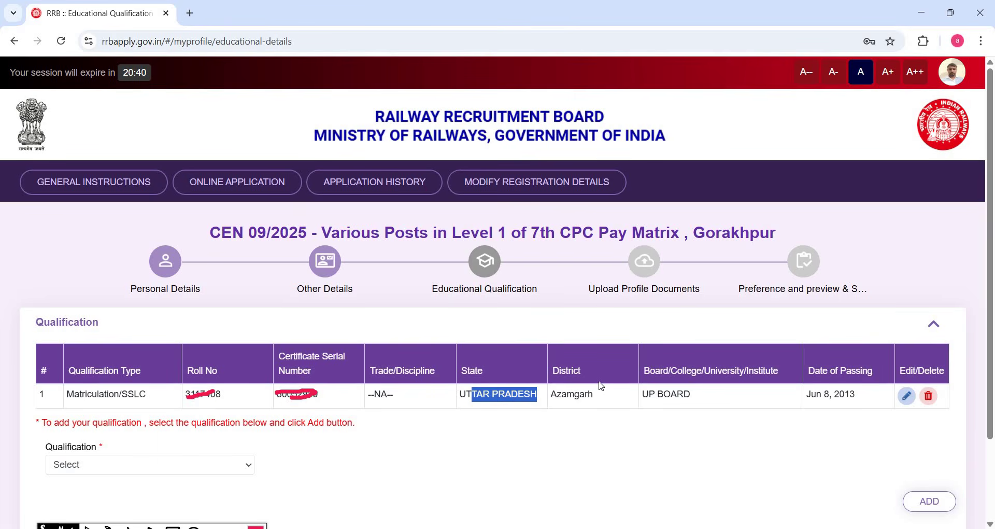
click(597, 388)
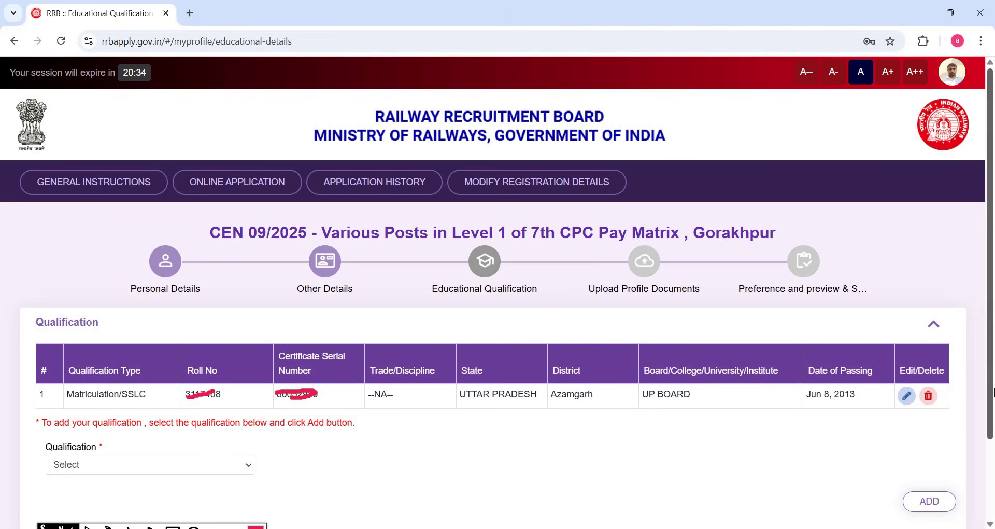
drag(994, 389, 994, 453)
scroll(184, 365, down, 2)
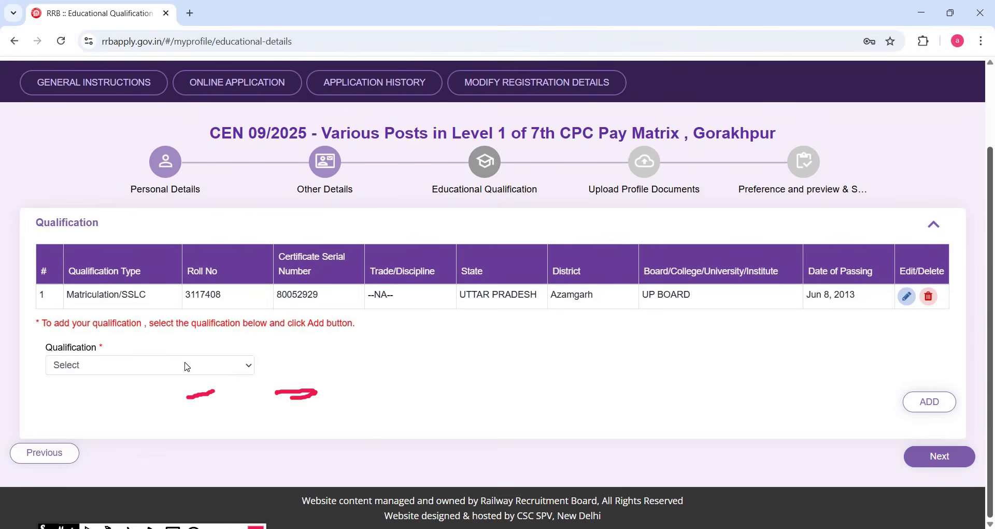
Look through the available qualification types without adding one and continue to the profile document upload page
click(184, 364)
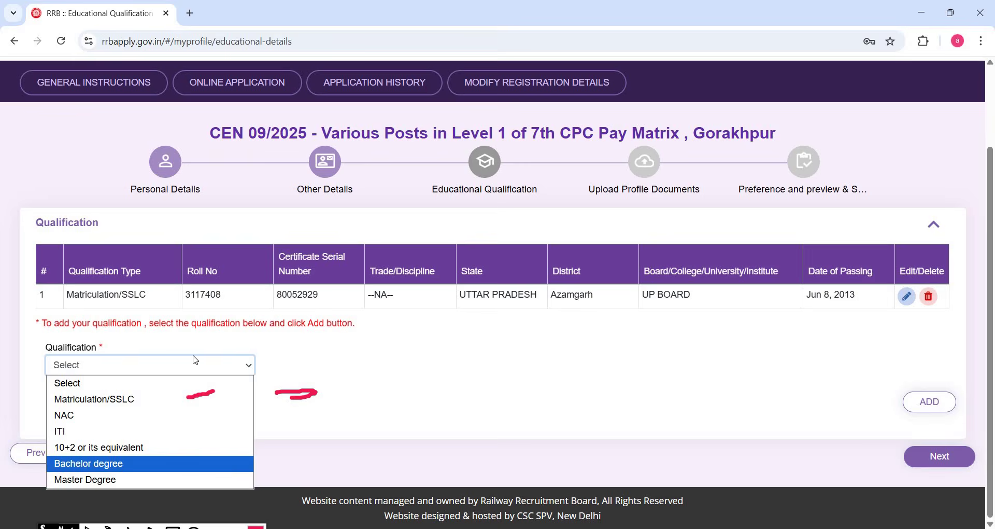
key(Down)
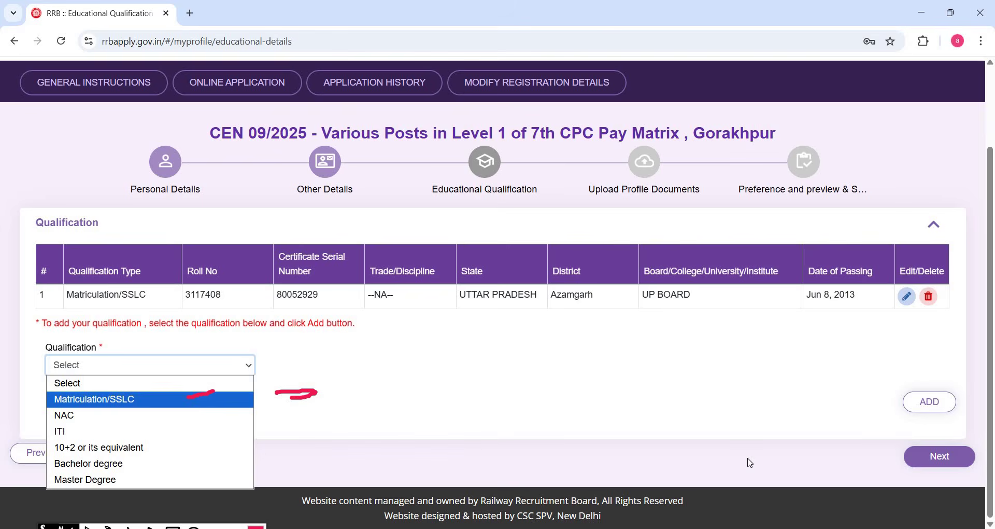
key(Down)
click(956, 464)
click(960, 466)
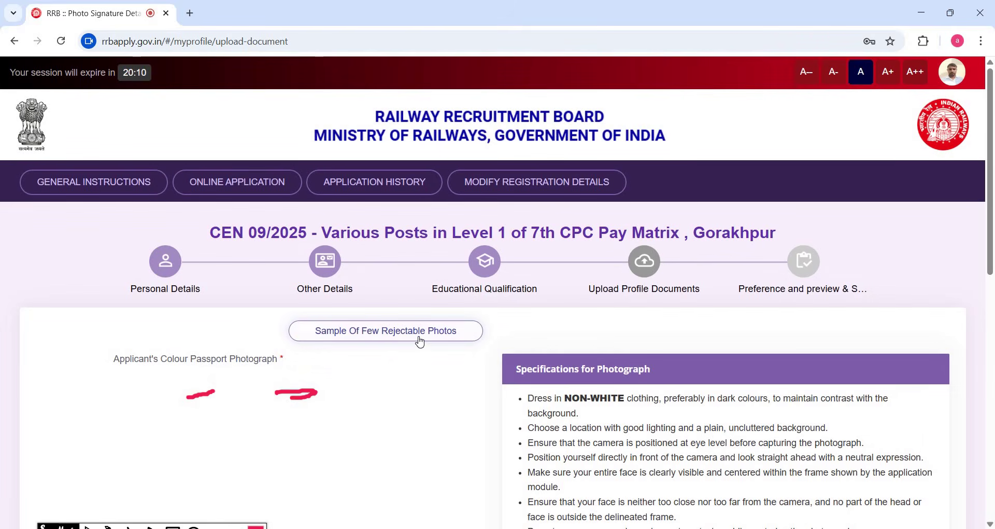
Open the samples of rejectable photos, compare them with the acceptable example and close the samples
click(389, 338)
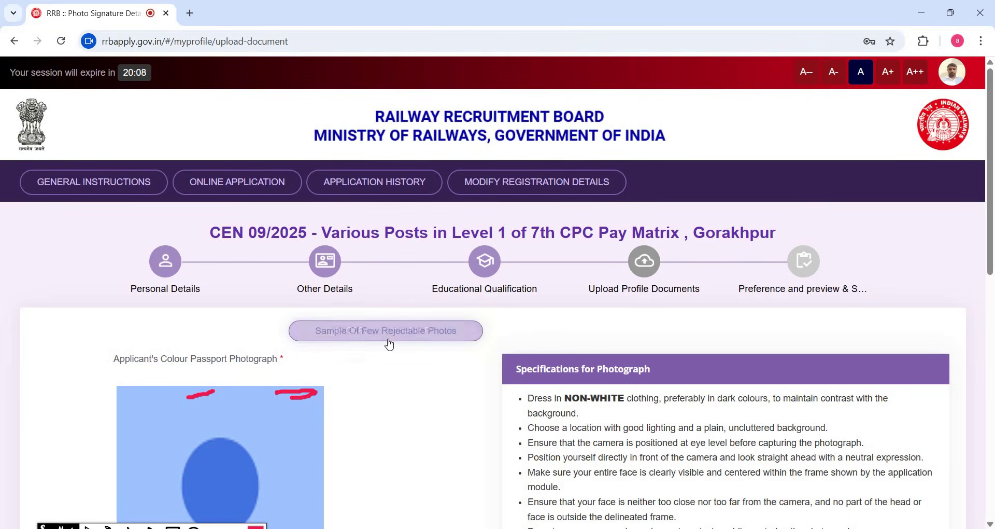
click(393, 342)
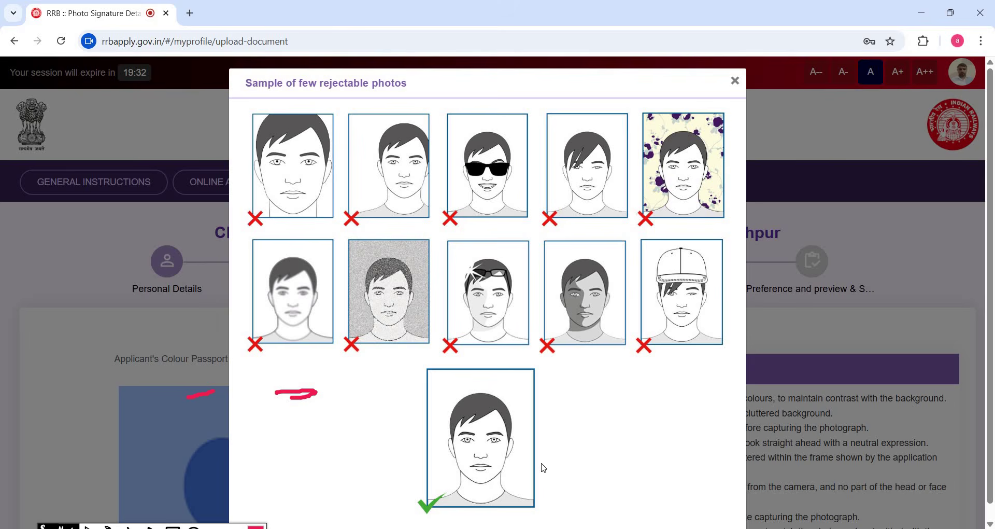
drag(522, 427, 490, 385)
click(742, 87)
Open the live photo capturing instructions, read the dos and don'ts, and close them without capturing a photo
scroll(242, 188, down, 8)
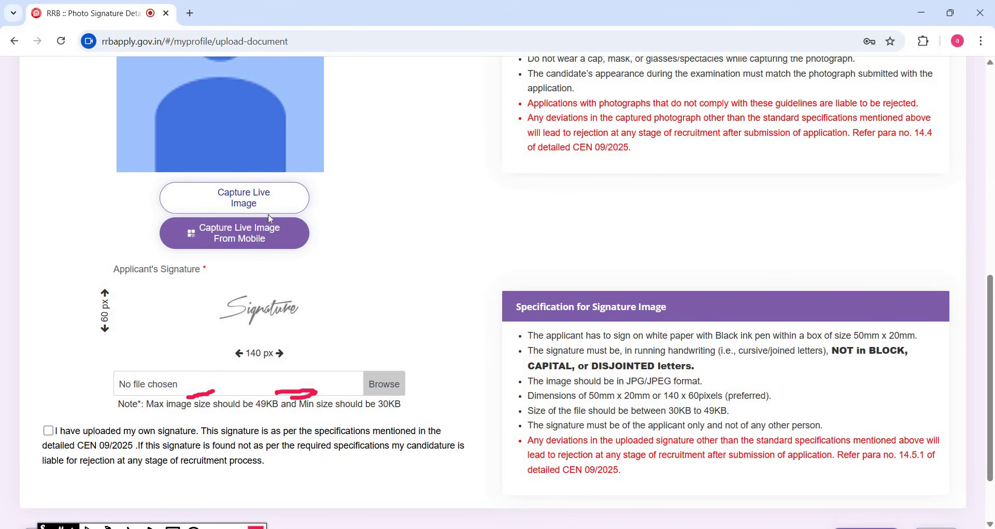
click(264, 196)
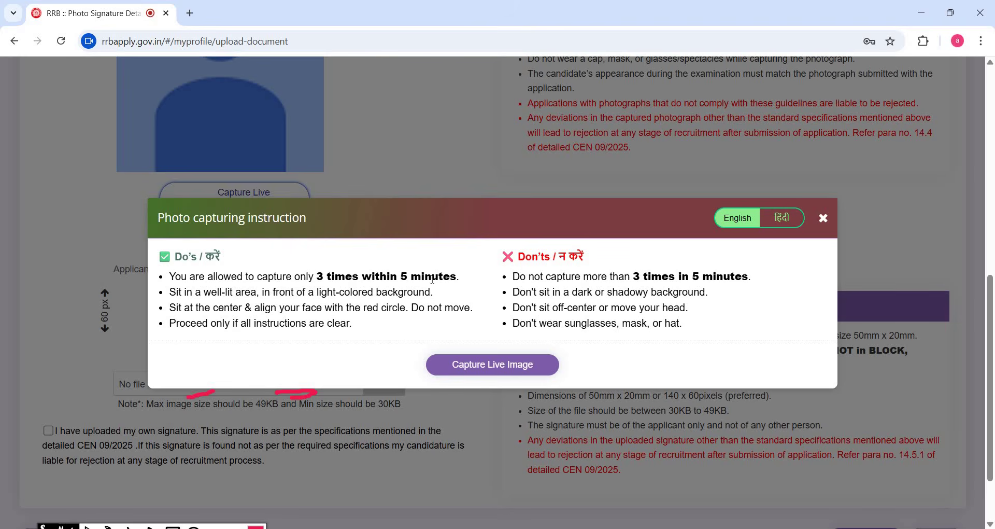
drag(425, 276, 489, 273)
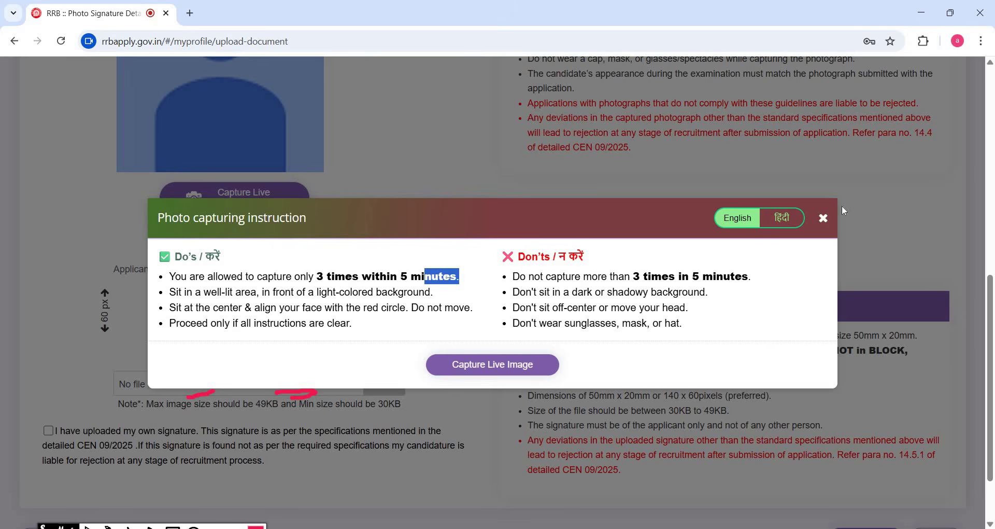
click(824, 217)
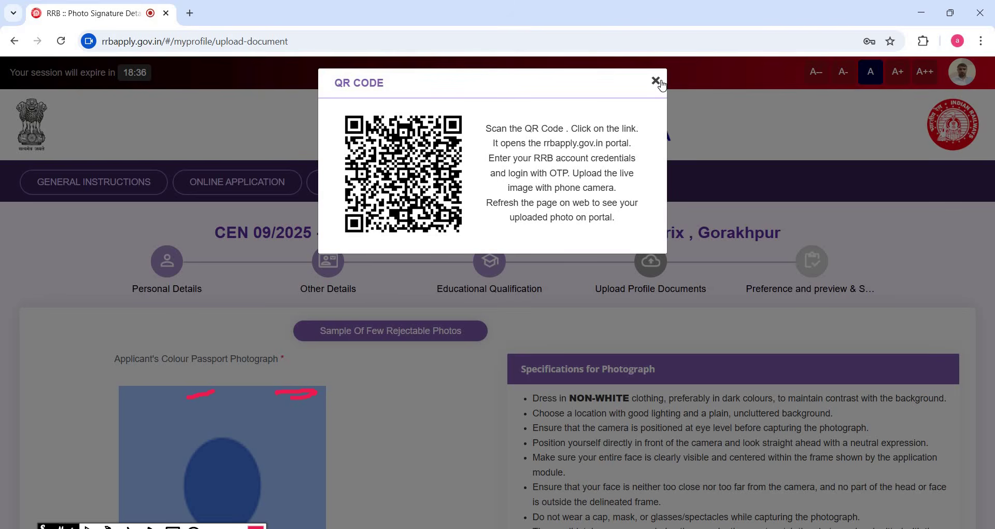
Close the QR code for capturing the live image from mobile and review the specifications for the photograph
click(393, 388)
scroll(483, 228, down, 8)
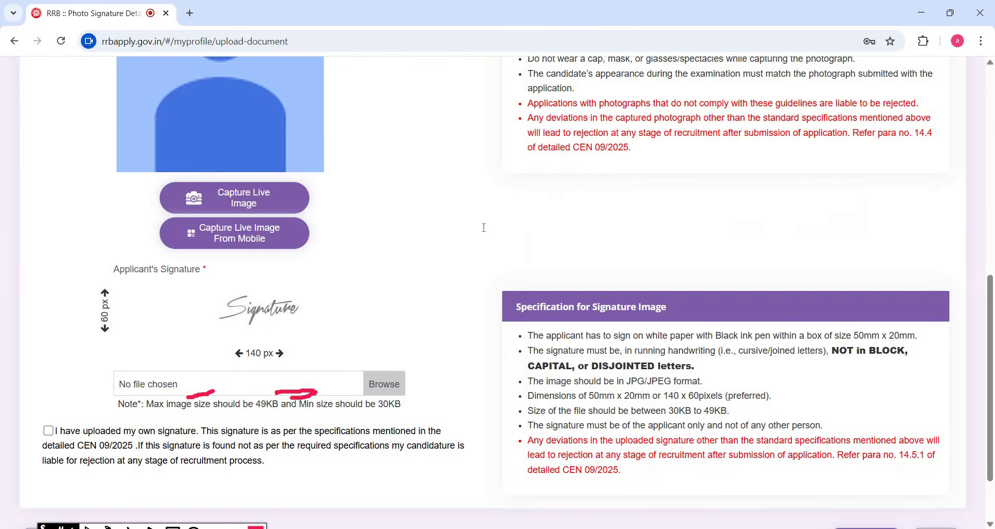
scroll(641, 409, up, 8)
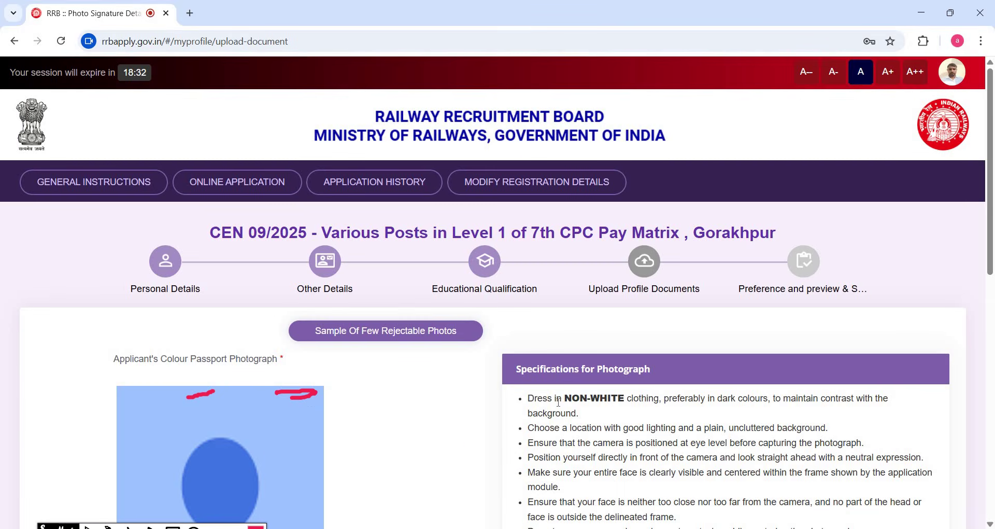
drag(559, 402, 534, 399)
scroll(992, 389, down, 2)
scroll(992, 388, down, 8)
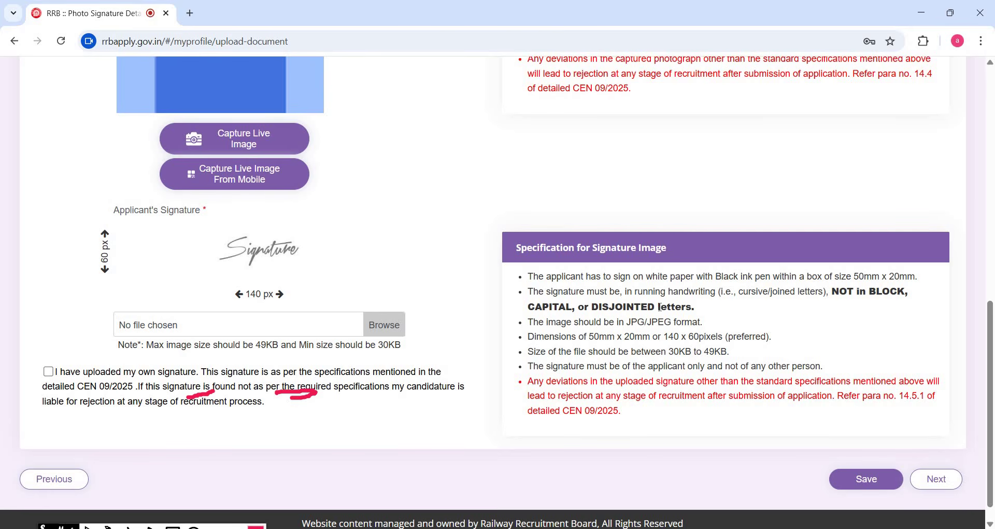
Read the signature image specifications on lettering style, pixel dimensions and file size
double_click(623, 307)
click(634, 349)
drag(631, 351, 750, 337)
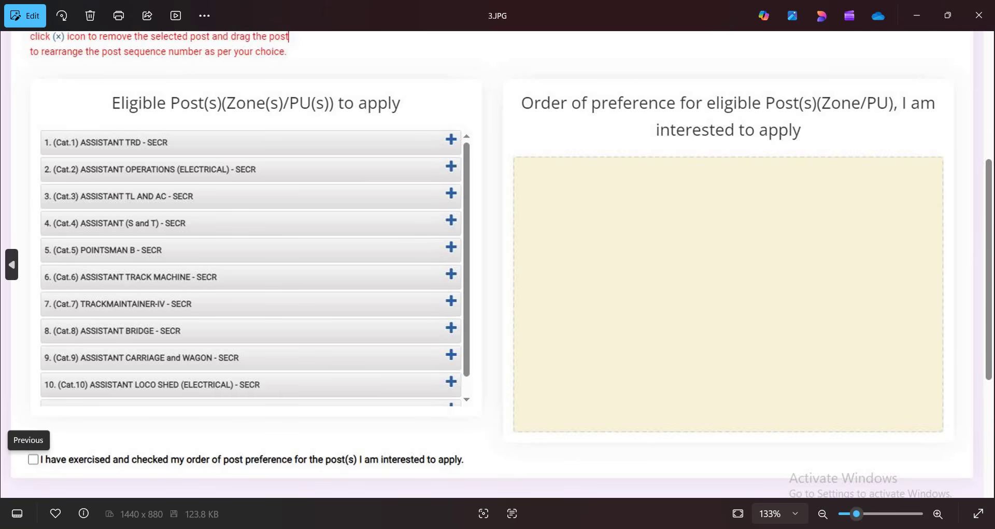
In the Photos app, go from the post preference screenshot past the declaration to 5.JPG and examine the previewed personal details, photo and signature
click(984, 264)
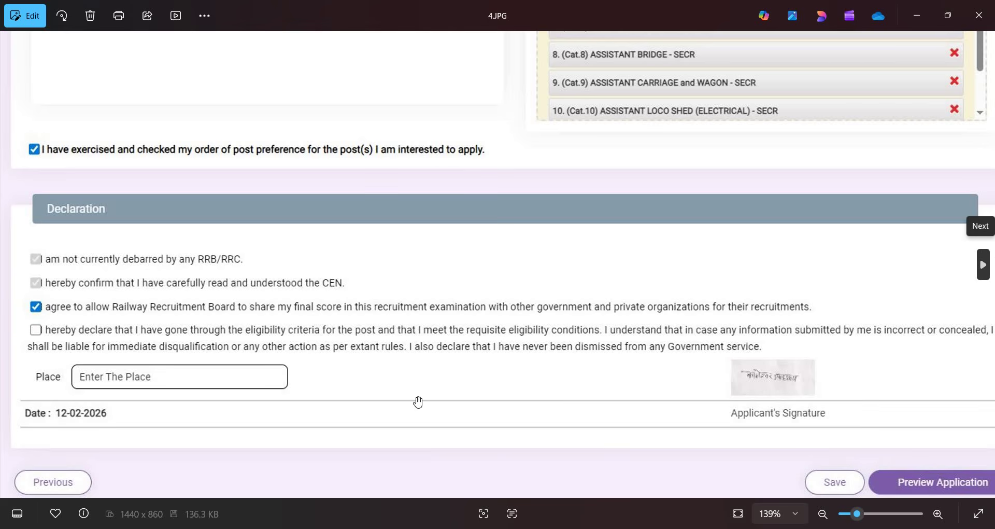
key(Right)
scroll(420, 404, up, 2)
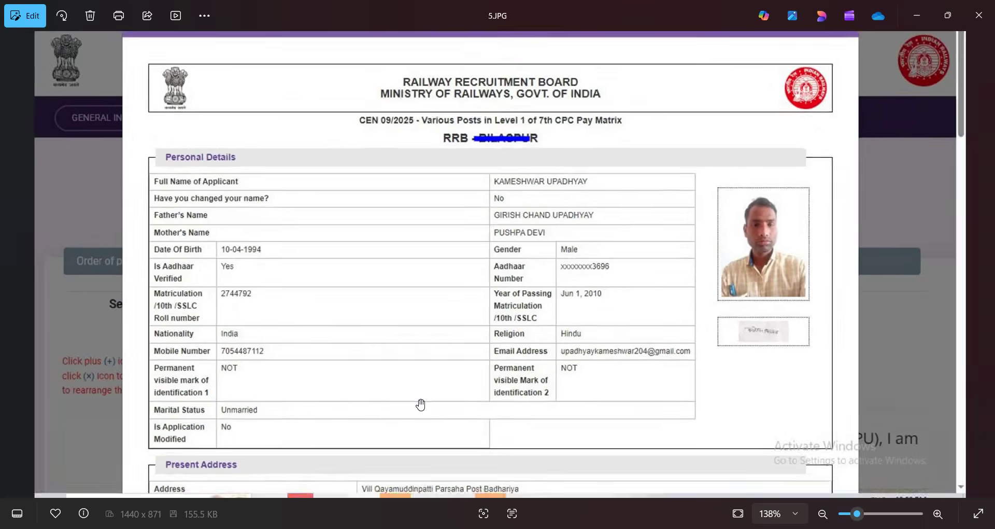
scroll(431, 400, up, 2)
scroll(436, 392, down, 4)
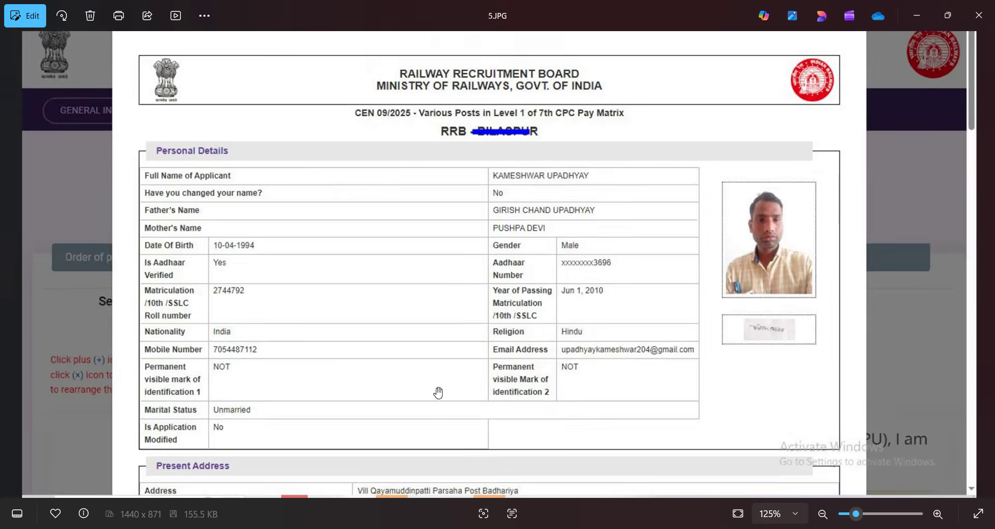
scroll(492, 378, up, 6)
scroll(754, 328, down, 4)
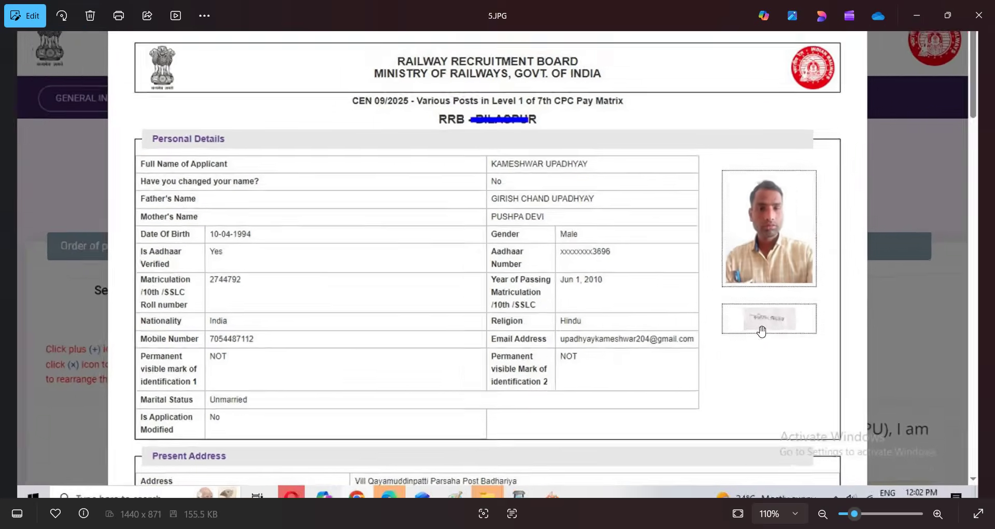
scroll(978, 291, up, 4)
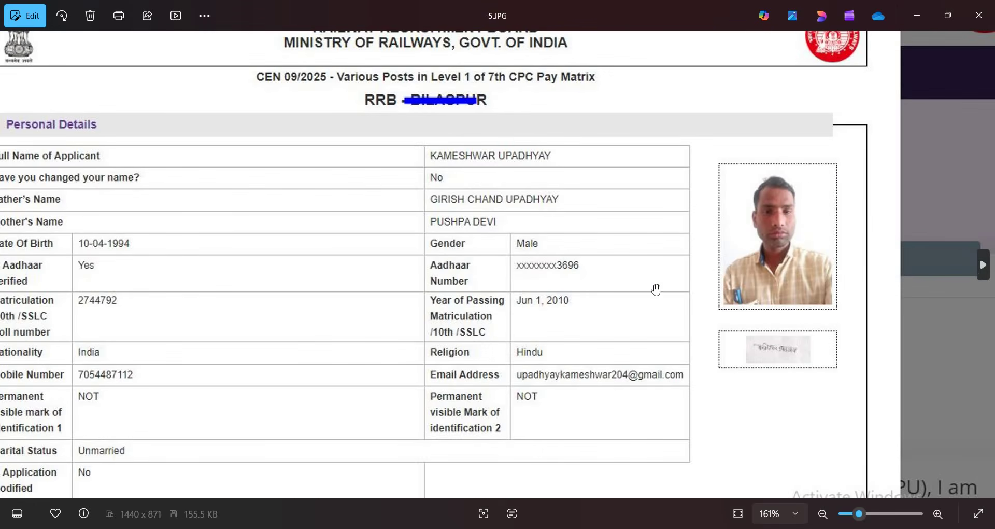
Show 6.JPG and examine the order of post preference, the declarations and the final submission area
key(Right)
scroll(586, 322, up, 3)
scroll(583, 324, up, 1)
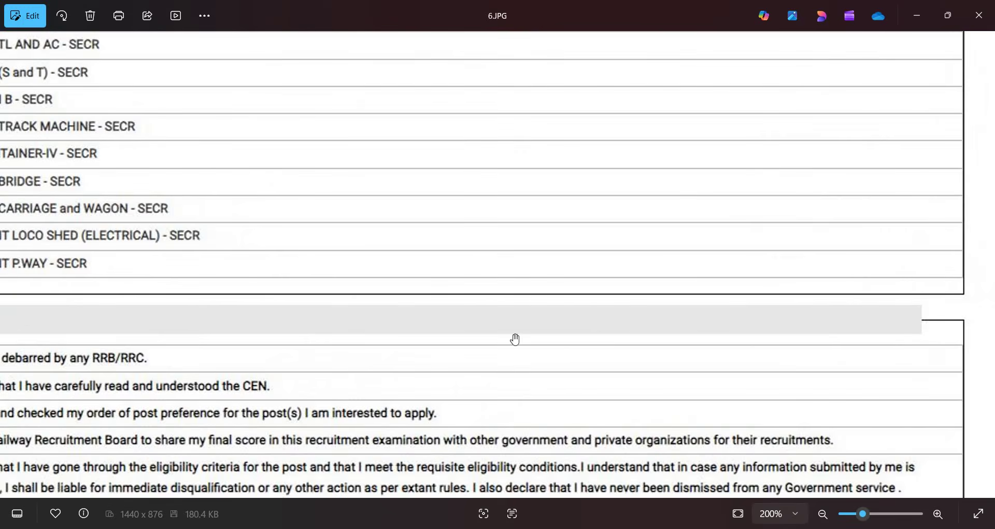
scroll(513, 338, down, 4)
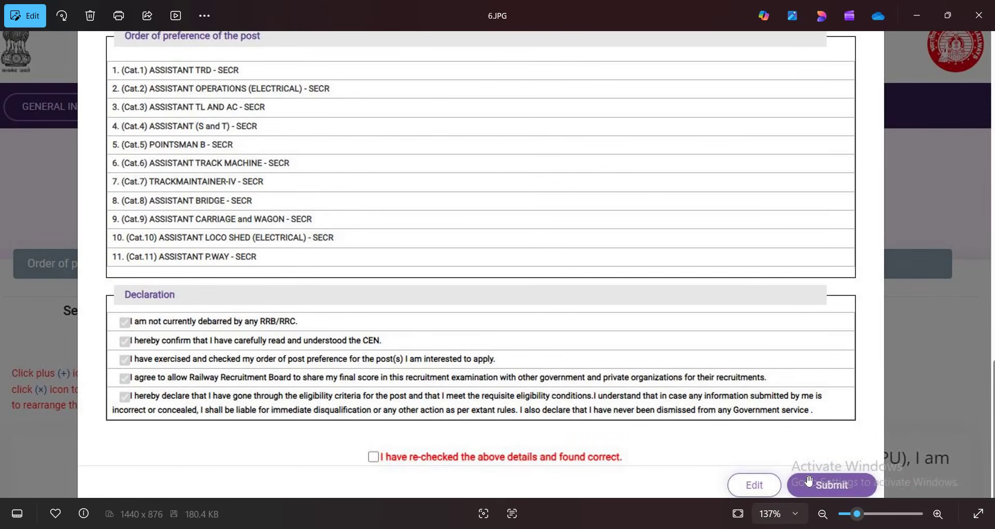
Show 7.JPG and examine the application fee details and the SBIePay and CSC wallet payment options
mouse_move(985, 277)
key(Right)
scroll(565, 337, up, 1)
scroll(565, 337, down, 1)
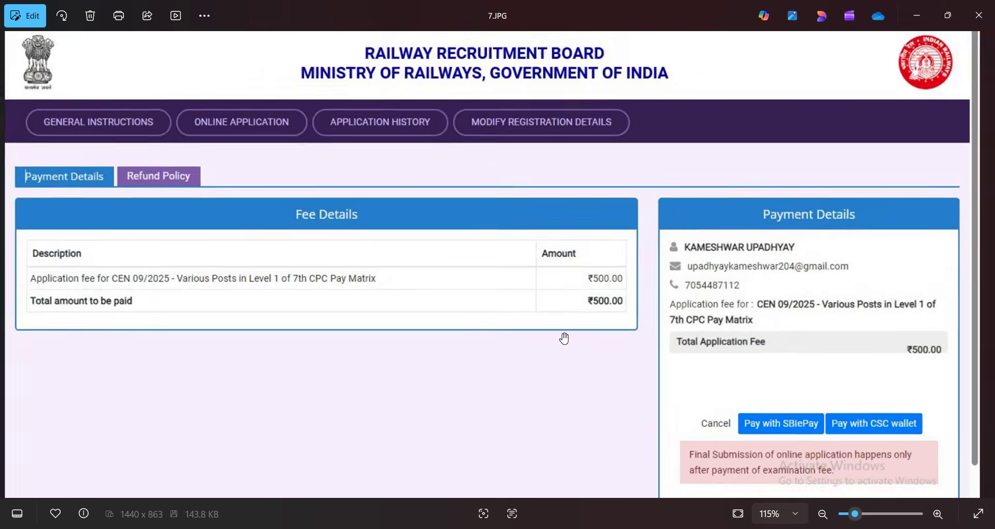
scroll(565, 336, up, 2)
scroll(565, 337, down, 3)
scroll(565, 337, up, 1)
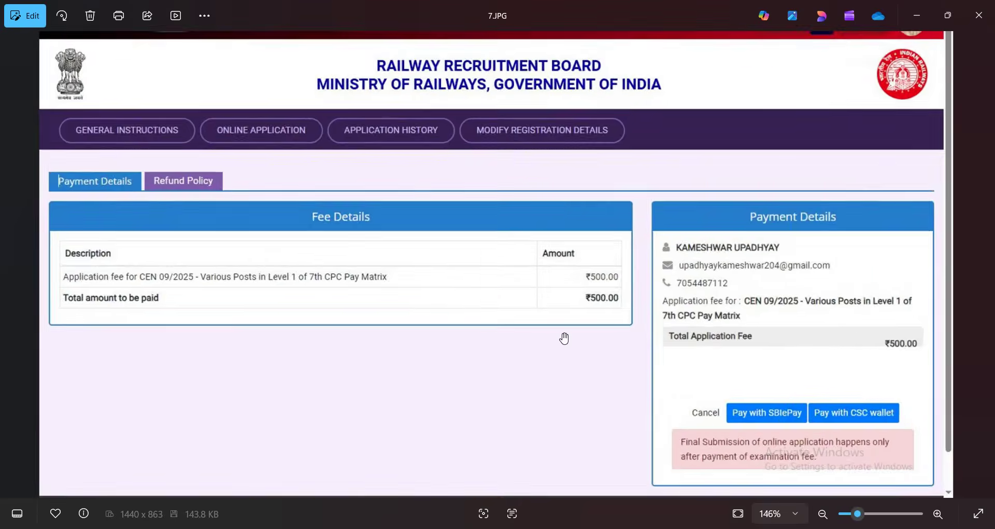
scroll(565, 337, down, 1)
scroll(564, 338, up, 3)
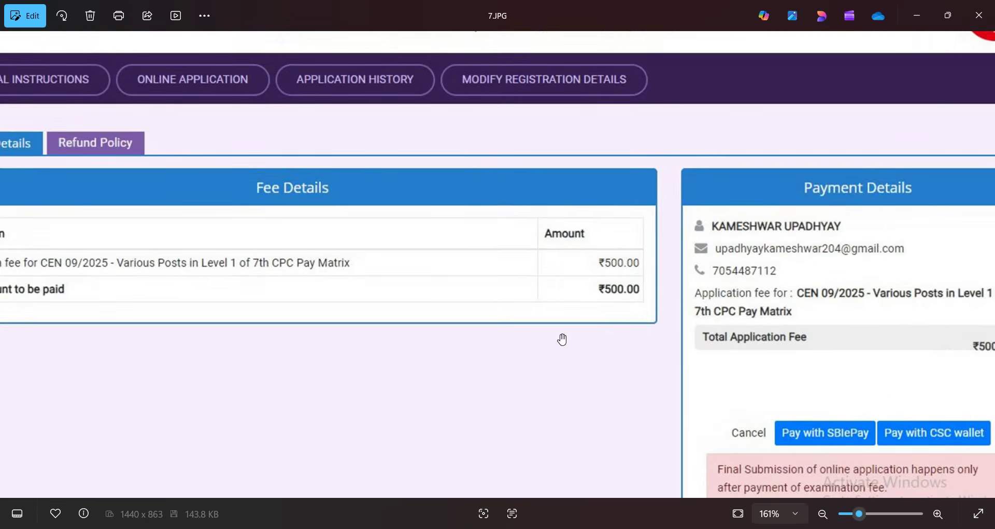
scroll(562, 340, down, 1)
scroll(562, 339, up, 2)
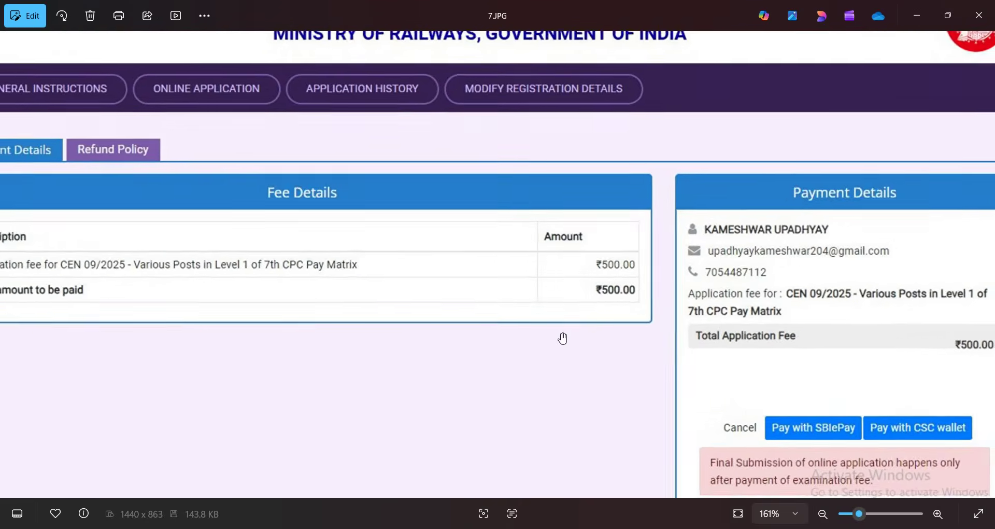
scroll(563, 338, down, 1)
scroll(563, 338, down, 2)
scroll(563, 339, up, 2)
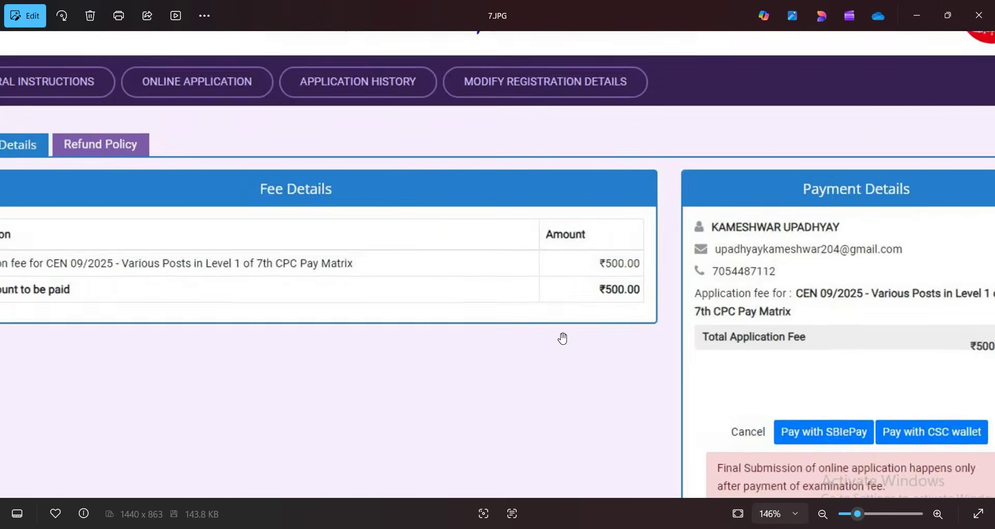
scroll(563, 338, down, 1)
scroll(564, 337, up, 3)
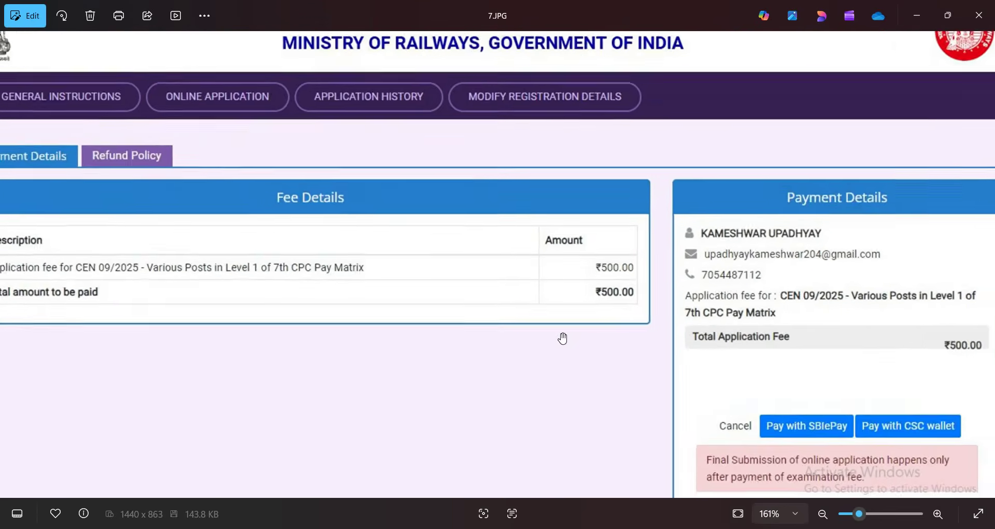
scroll(563, 338, down, 2)
scroll(562, 339, down, 2)
scroll(563, 340, up, 2)
scroll(563, 340, down, 1)
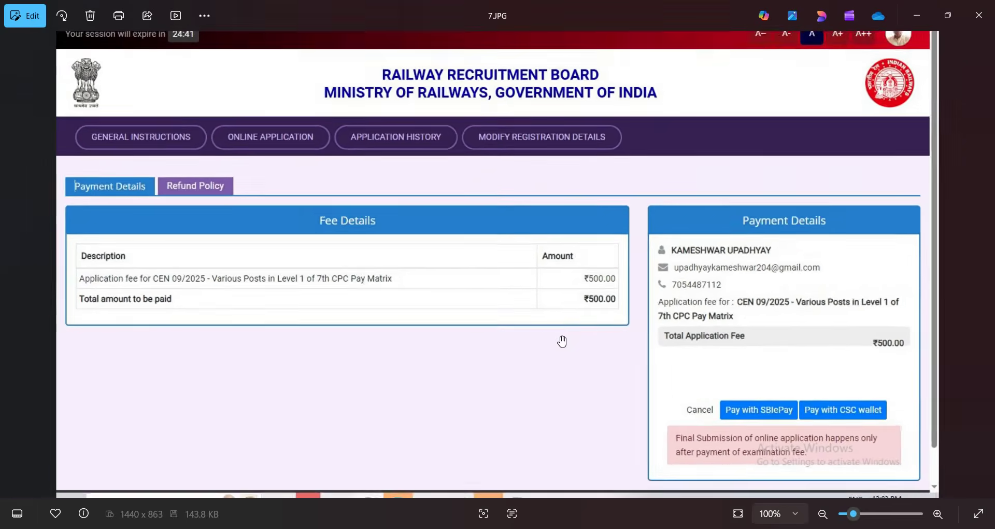
scroll(563, 341, up, 1)
scroll(562, 341, down, 1)
scroll(562, 341, up, 2)
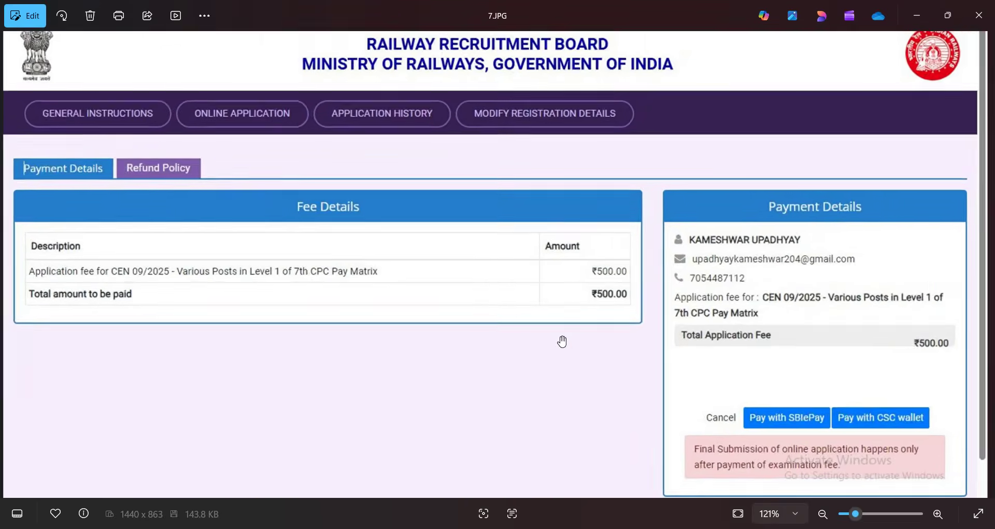
scroll(563, 341, down, 1)
scroll(564, 338, up, 2)
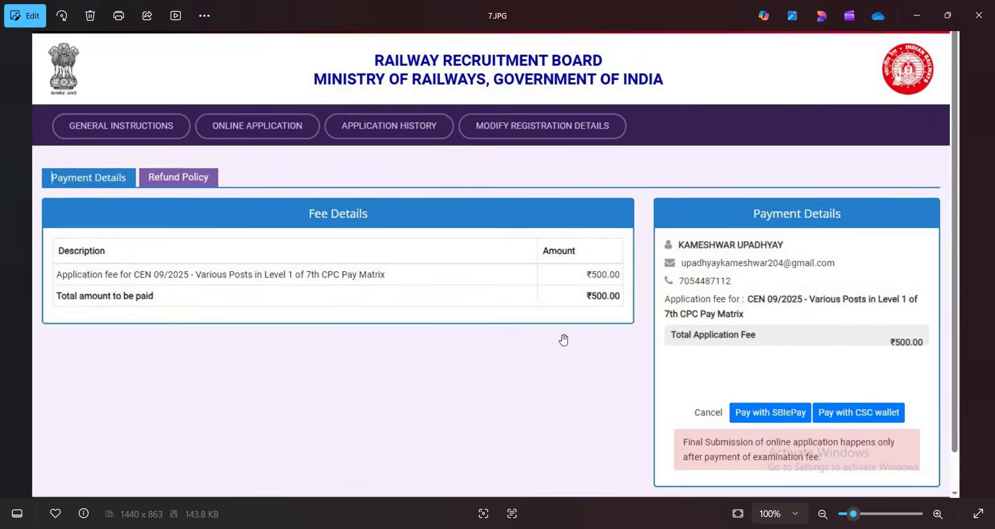
scroll(565, 339, down, 1)
scroll(565, 339, up, 2)
Go through 8.JPG, 9.JPG and 10.JPG to view the CSC wallet notice, payment details and payment terms
key(Right)
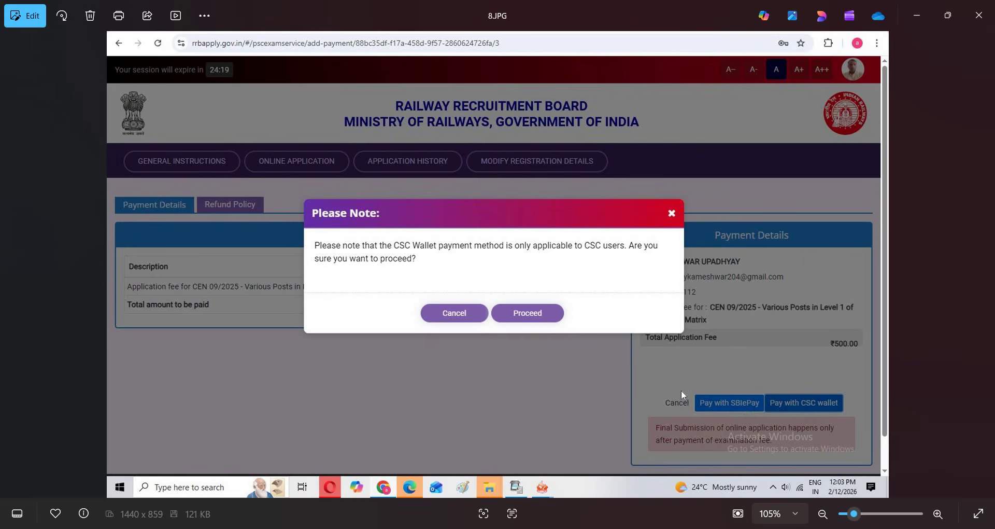
click(982, 259)
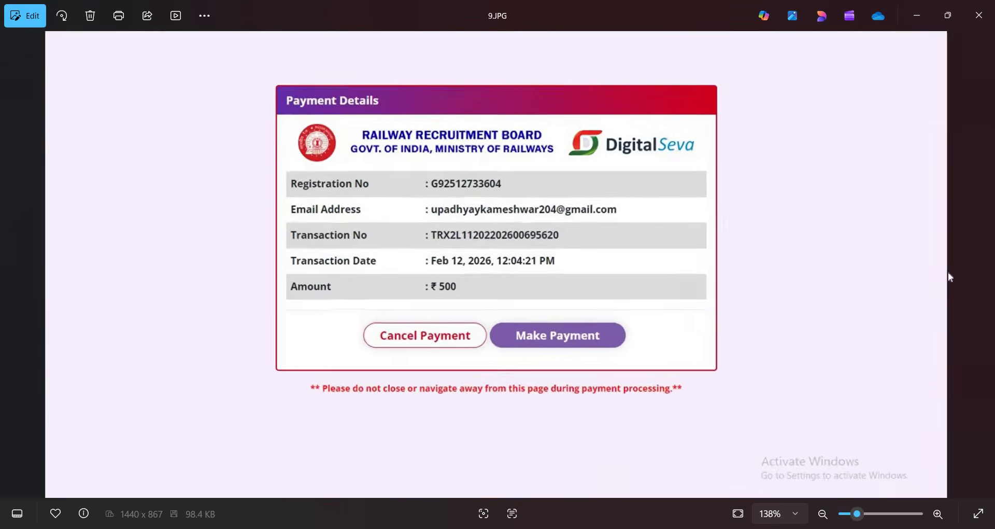
key(Right)
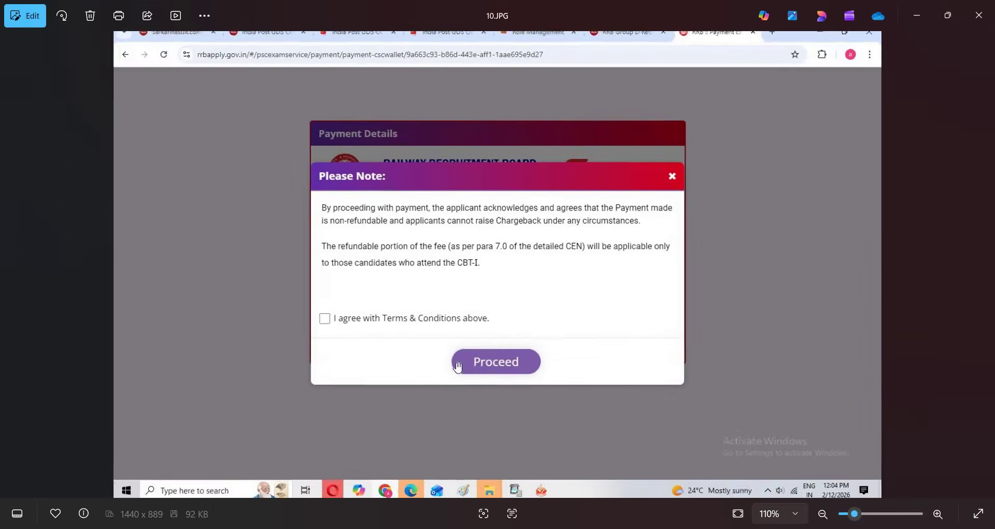
scroll(458, 367, up, 1)
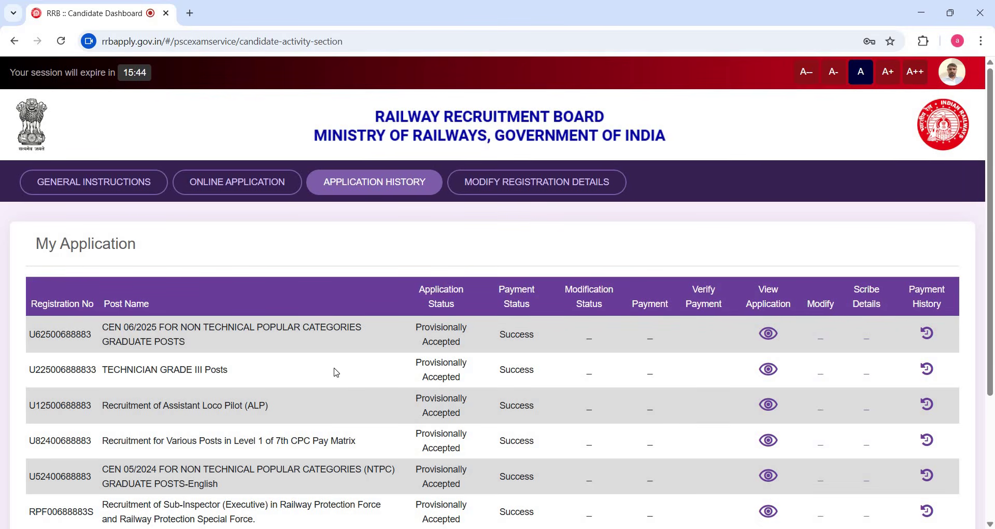
Back in the browser, examine the application and payment statuses in the RRB portal's application history
scroll(214, 416, down, 3)
scroll(214, 416, up, 3)
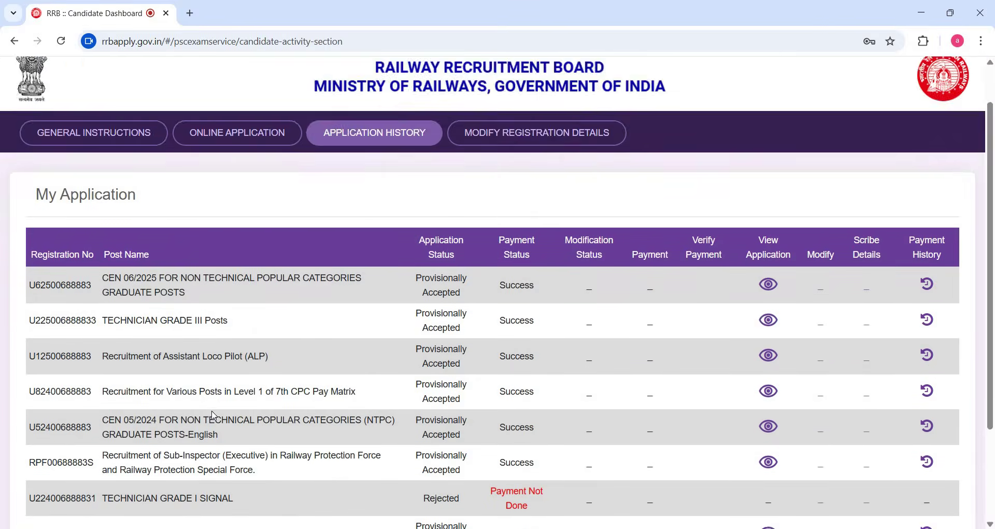
scroll(214, 416, down, 3)
scroll(215, 416, up, 1)
scroll(355, 348, down, 3)
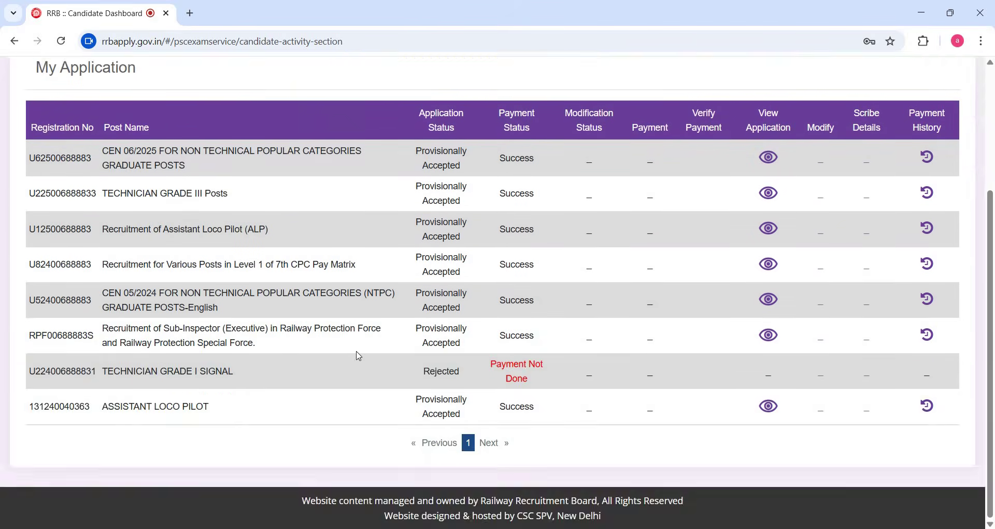
scroll(356, 348, up, 4)
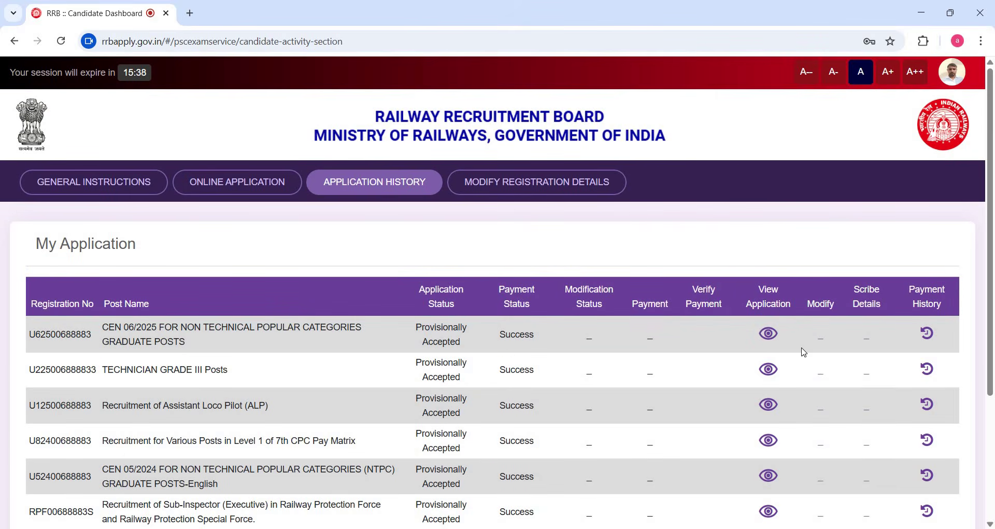